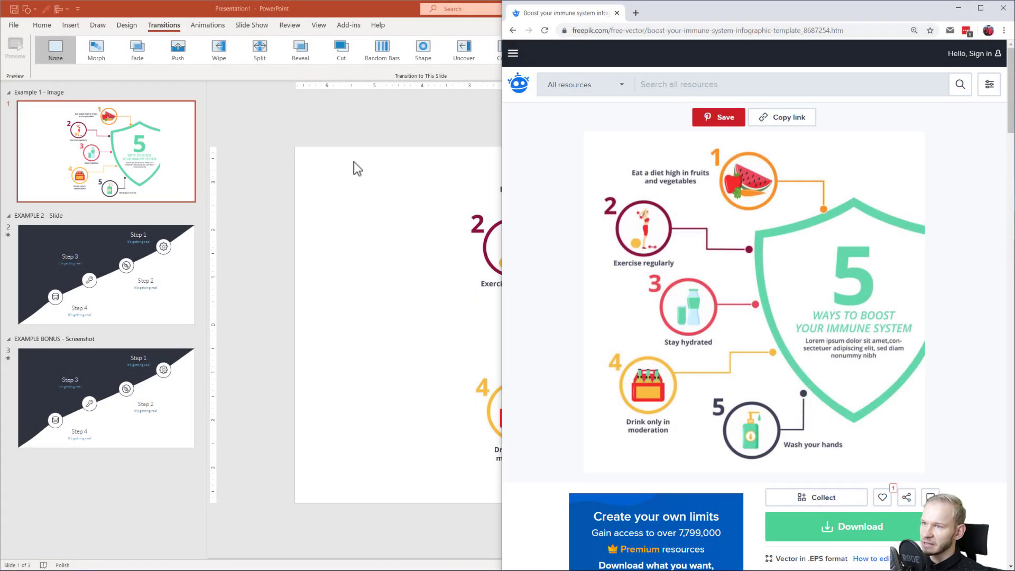
Return to PowerPoint and select the '5 Ways to Boost Your Immune System' infographic on slide 1
{"action": "left_click", "coordinate": [353, 161]}
{"action": "left_click", "coordinate": [124, 277]}
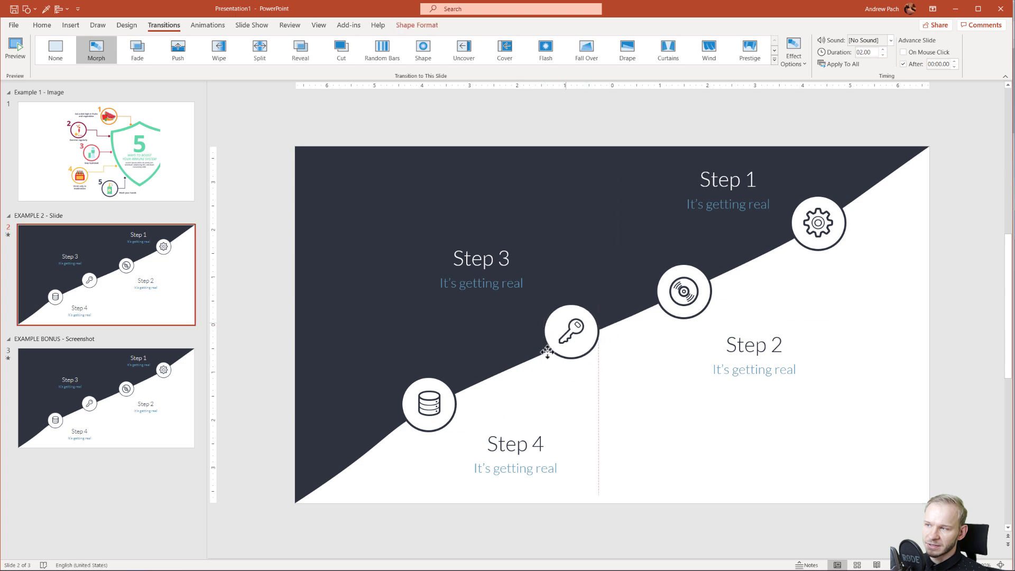
{"action": "left_click", "coordinate": [571, 356]}
{"action": "left_click", "coordinate": [167, 169]}
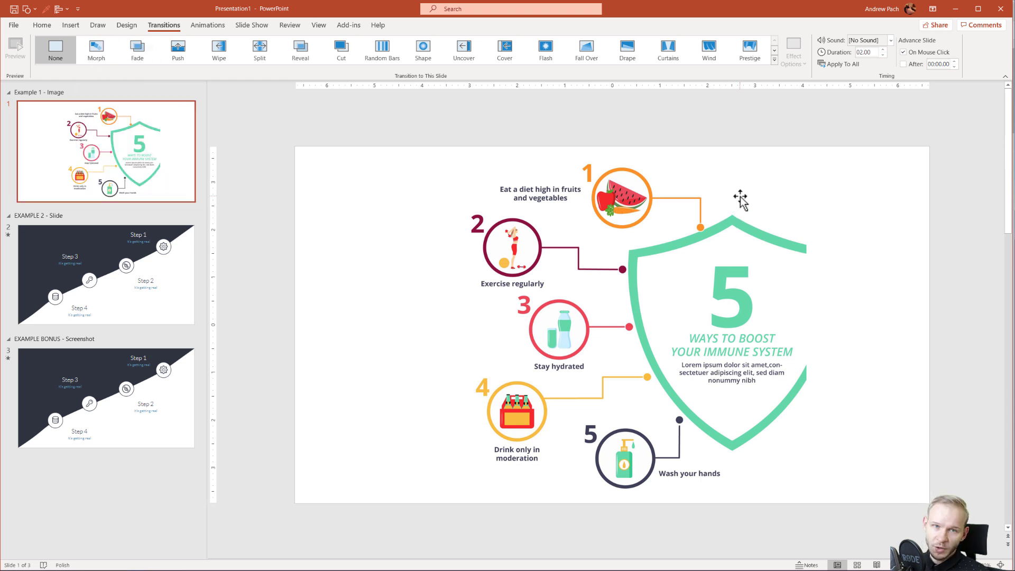
{"action": "left_click", "coordinate": [655, 253]}
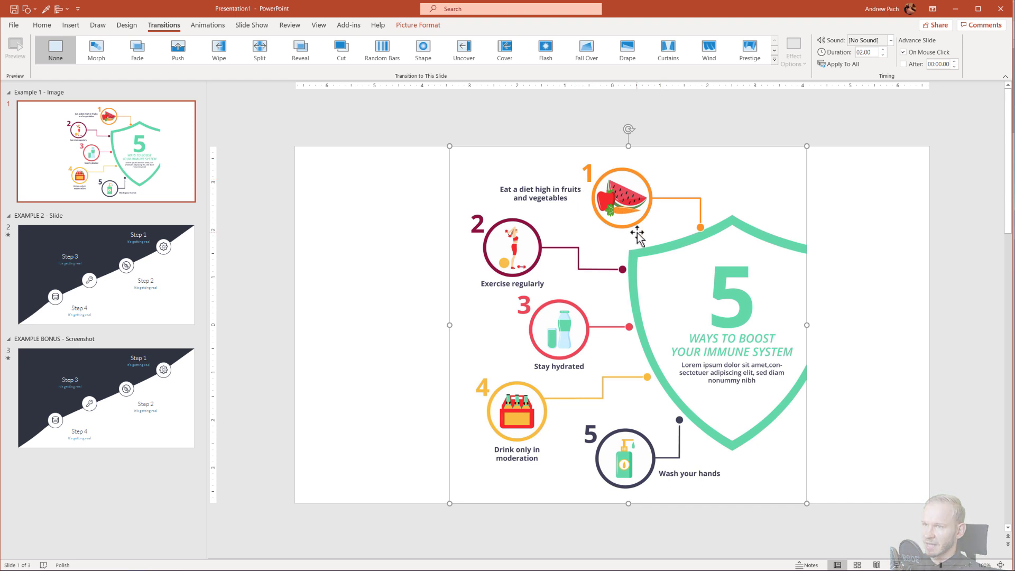
Duplicate slide 1, then enlarge the copy's infographic and shift it left to frame steps 1 and 2
{"action": "left_click", "coordinate": [134, 175]}
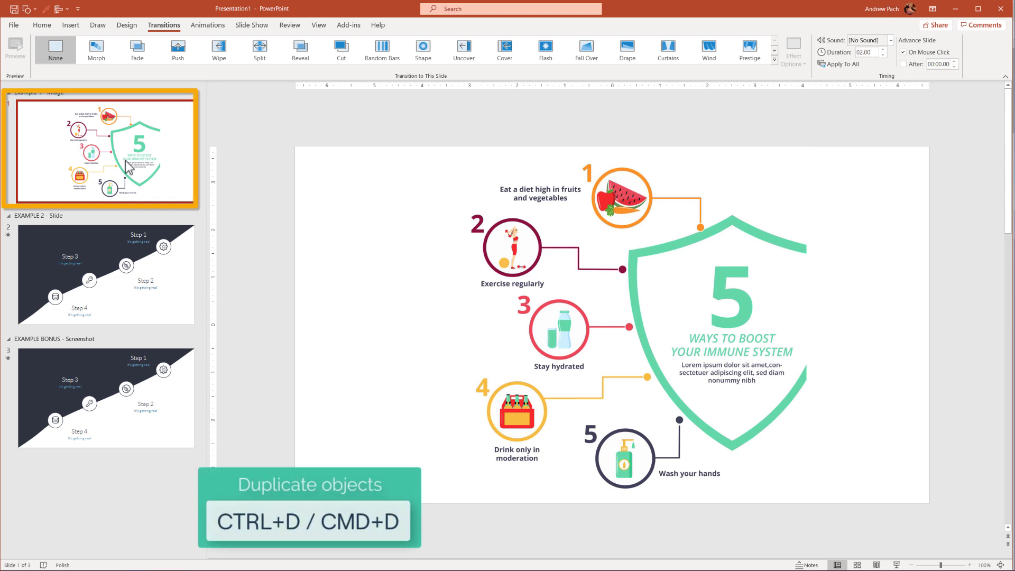
{"action": "key", "text": "ctrl+d"}
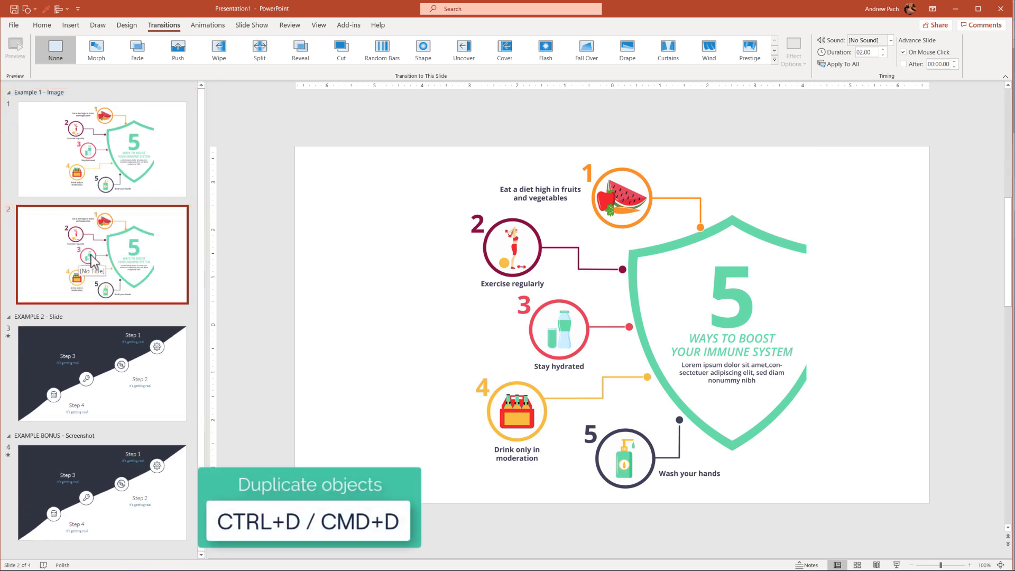
{"action": "scroll", "coordinate": [555, 304], "scroll_direction": "down", "scroll_amount": 5}
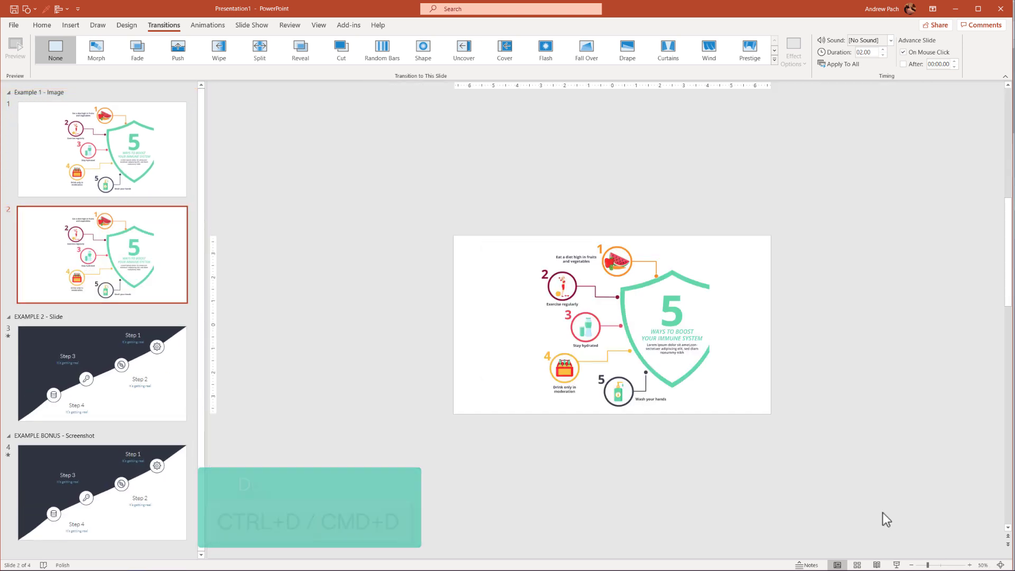
{"action": "left_click", "coordinate": [665, 383]}
{"action": "left_click_drag", "start_coordinate": [708, 414], "coordinate": [960, 556]}
{"action": "left_click_drag", "start_coordinate": [785, 365], "coordinate": [671, 265]}
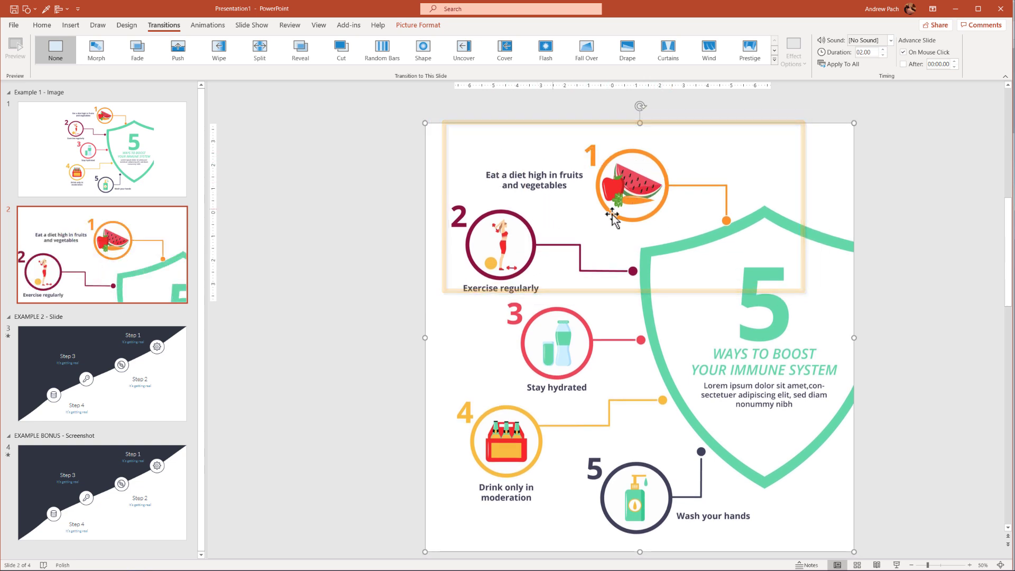
Duplicate slide 2 and move its picture up to frame steps 2 and 3
{"action": "left_click", "coordinate": [140, 267]}
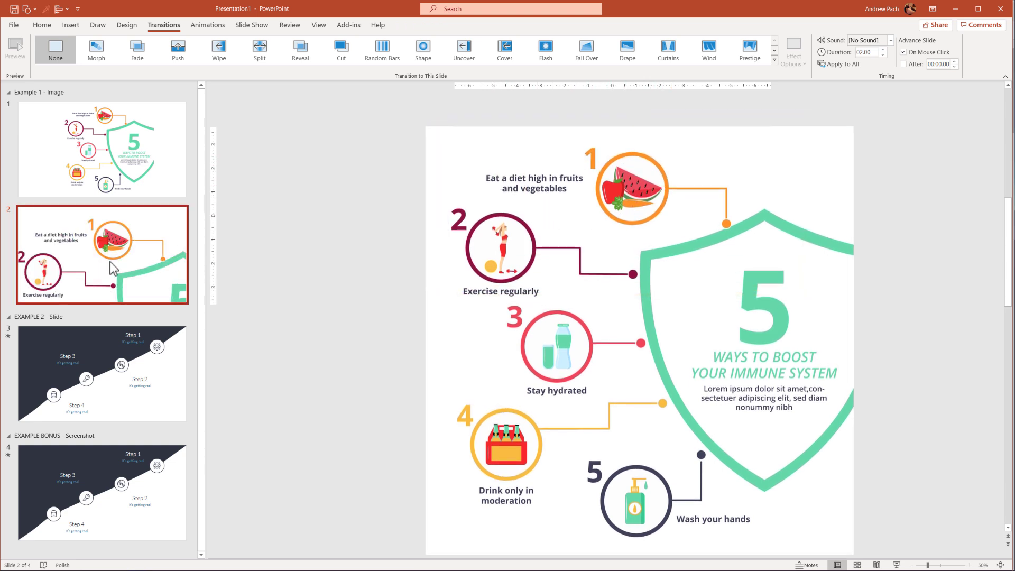
{"action": "key", "text": "ctrl+d"}
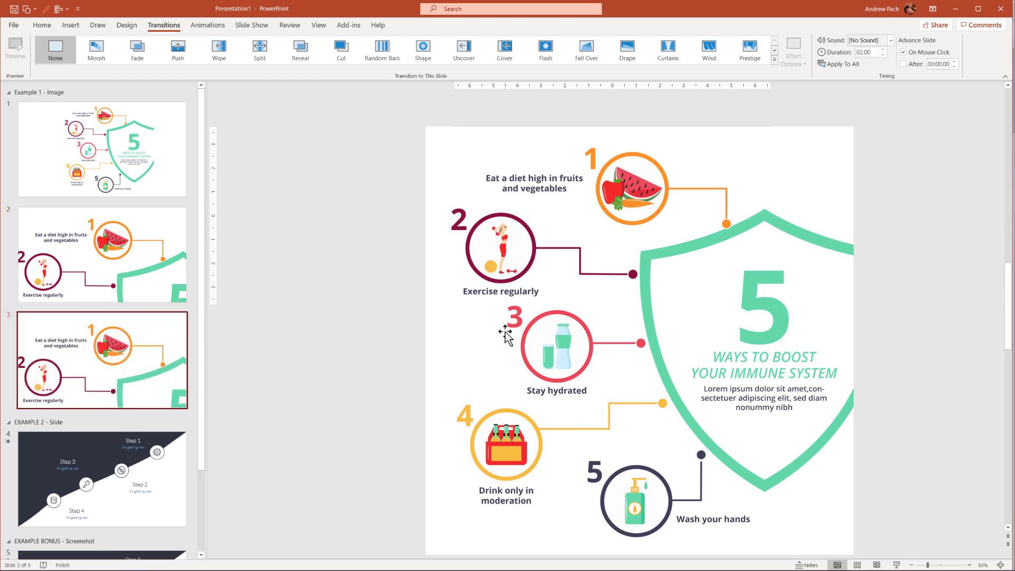
{"action": "left_click_drag", "start_coordinate": [544, 347], "coordinate": [534, 279]}
Duplicate slide 3 as slide 4 and move the picture to frame the shield's centre
{"action": "scroll", "coordinate": [534, 279], "scroll_direction": "up", "scroll_amount": 1}
{"action": "left_click", "coordinate": [106, 370]}
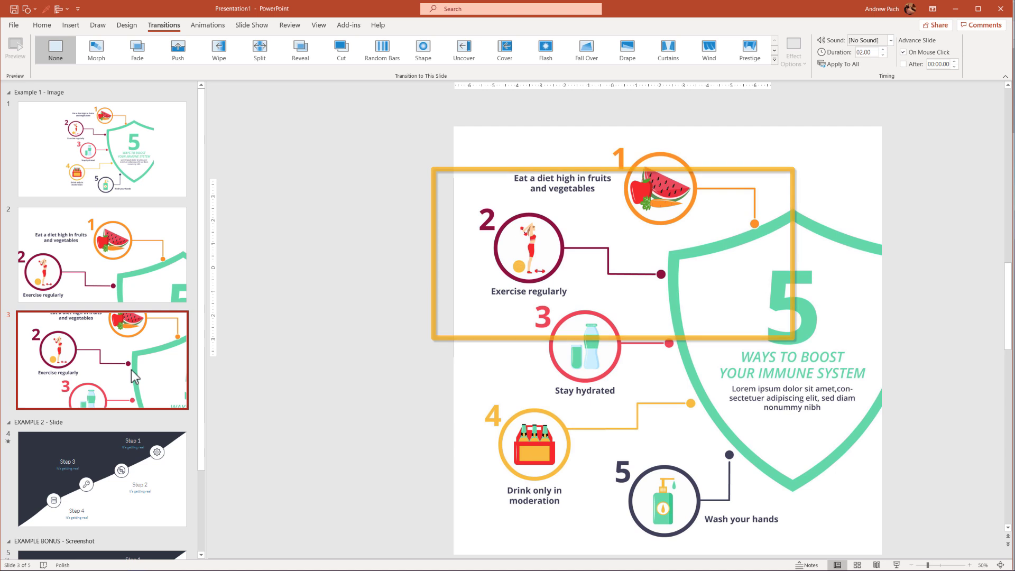
{"action": "key", "text": "ctrl+d"}
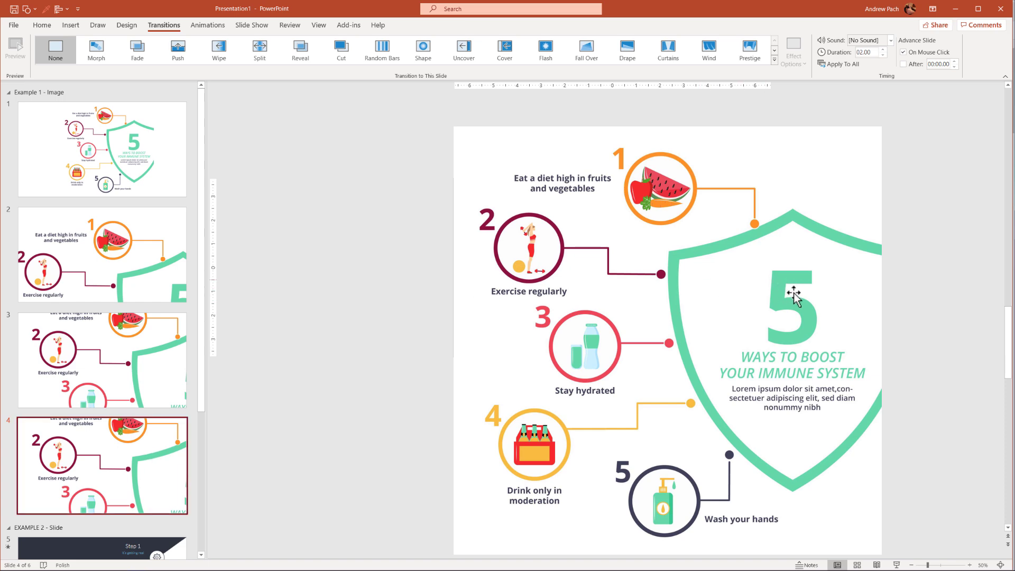
{"action": "left_click_drag", "start_coordinate": [787, 298], "coordinate": [674, 233]}
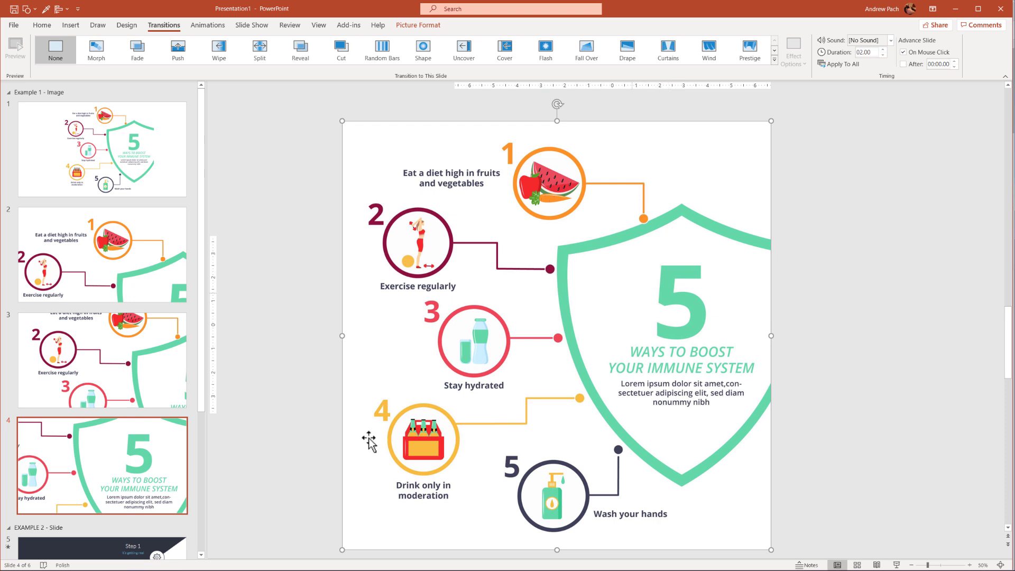
Paste a copy of full-view slide 1 after slide 4 as slide 5, widening the editing area
{"action": "left_click", "coordinate": [173, 480]}
{"action": "left_click", "coordinate": [146, 171]}
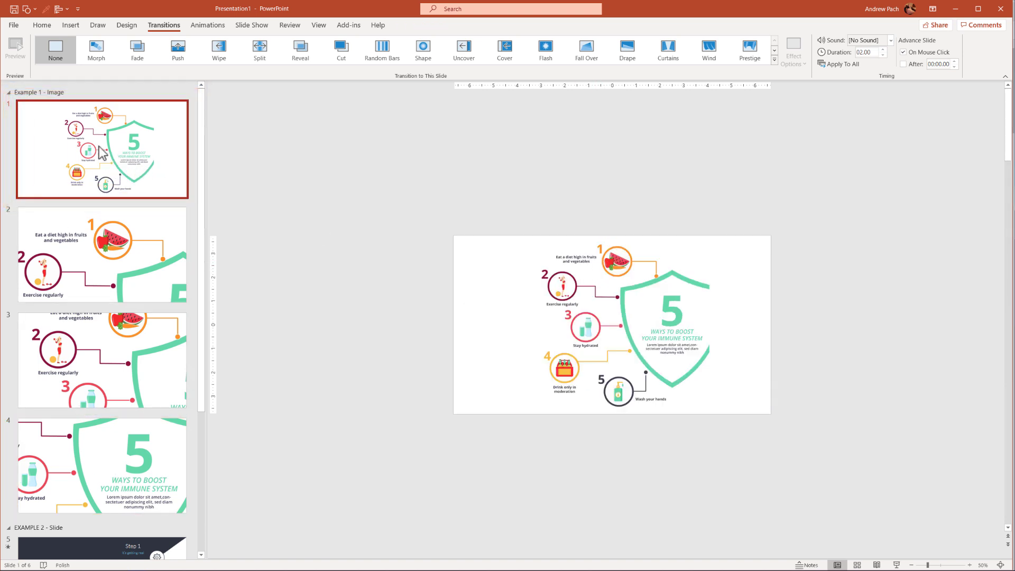
{"action": "left_click", "coordinate": [44, 519]}
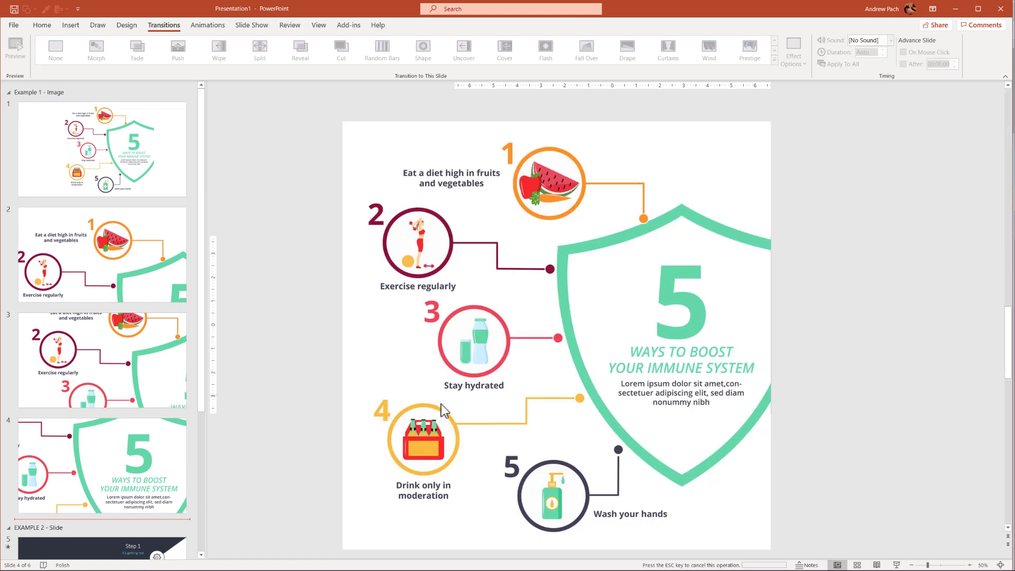
{"action": "key", "text": "ctrl+v"}
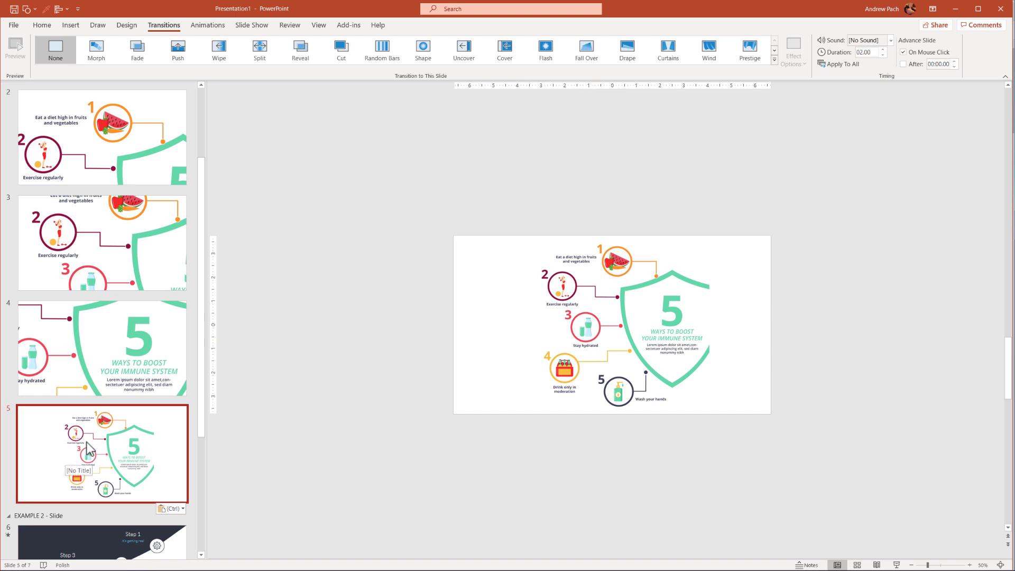
{"action": "scroll", "coordinate": [129, 225], "scroll_direction": "up", "scroll_amount": 3}
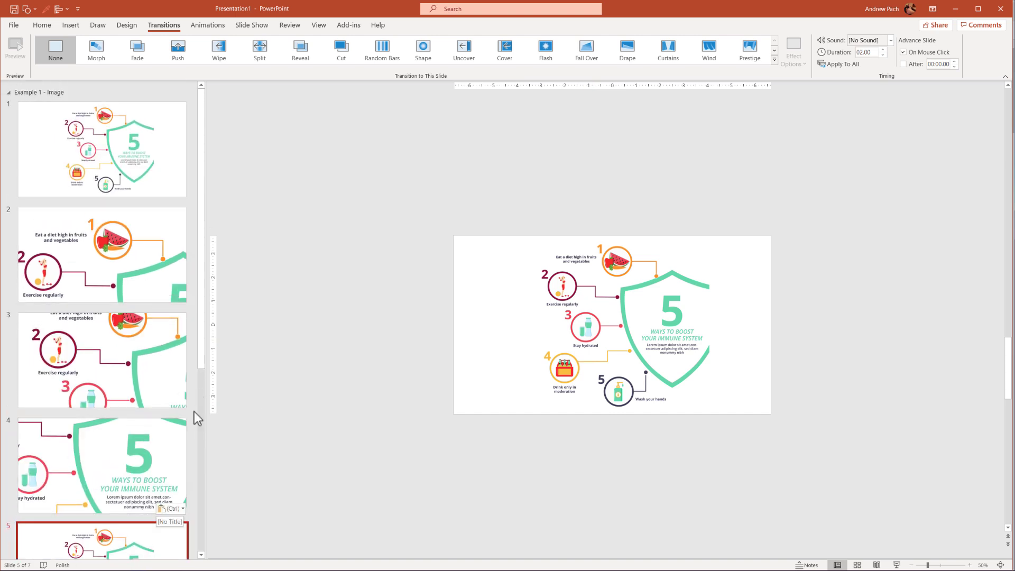
{"action": "left_click_drag", "start_coordinate": [204, 368], "coordinate": [150, 365]}
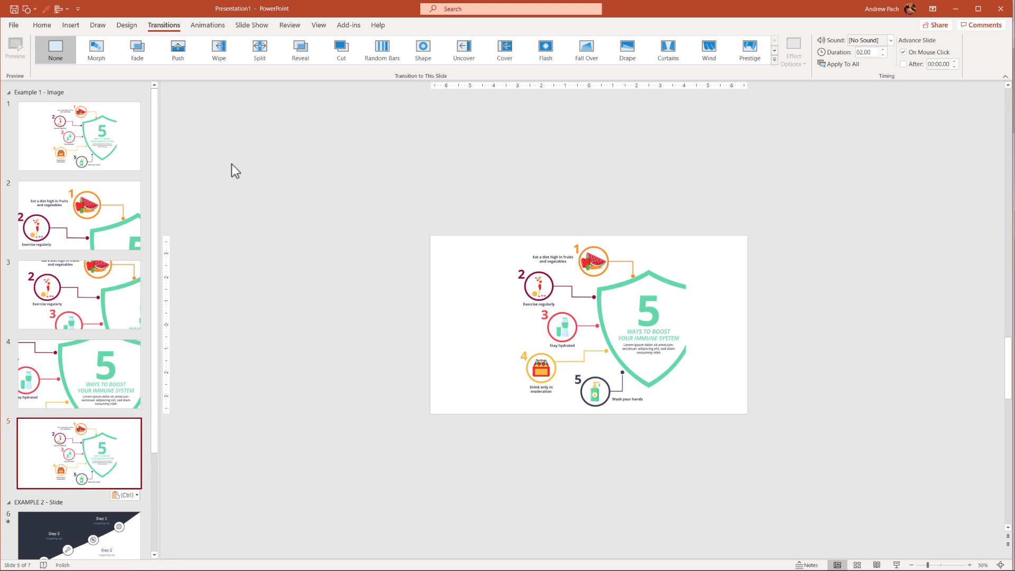
Select slides 1 through 5 and give them the Morph transition
{"action": "left_click", "coordinate": [110, 136], "text": "shift"}
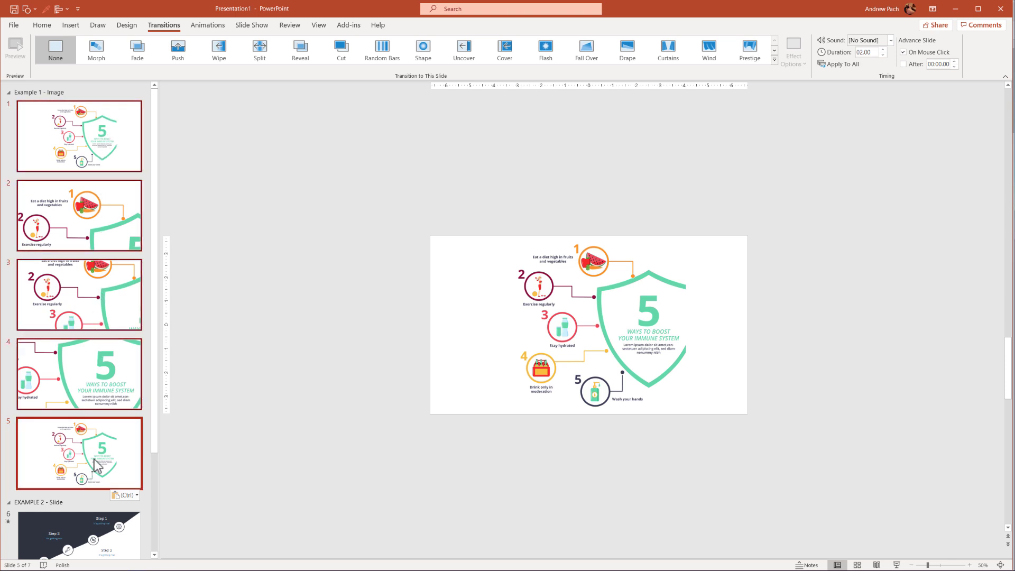
{"action": "left_click", "coordinate": [96, 50]}
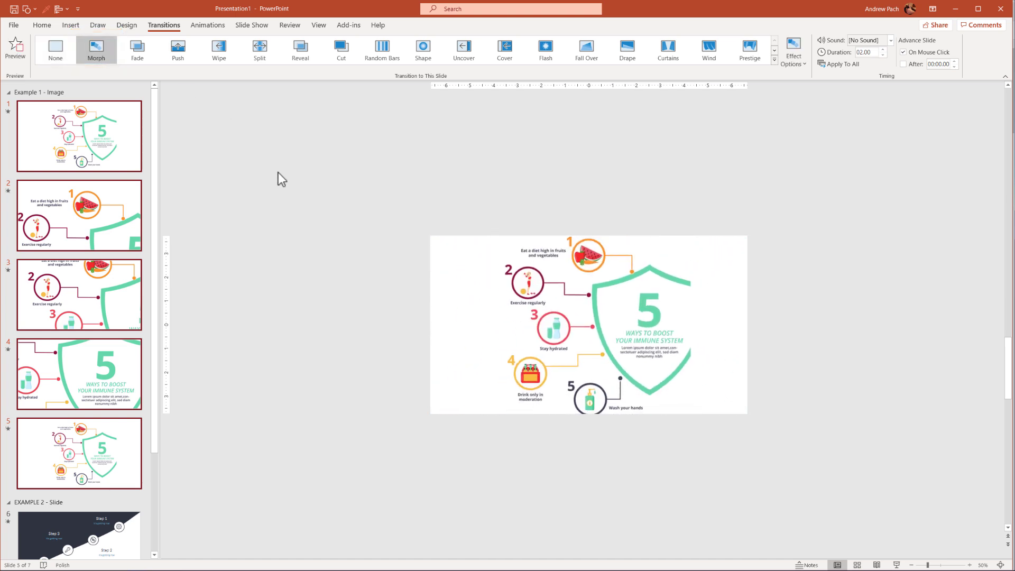
{"action": "left_click", "coordinate": [101, 141]}
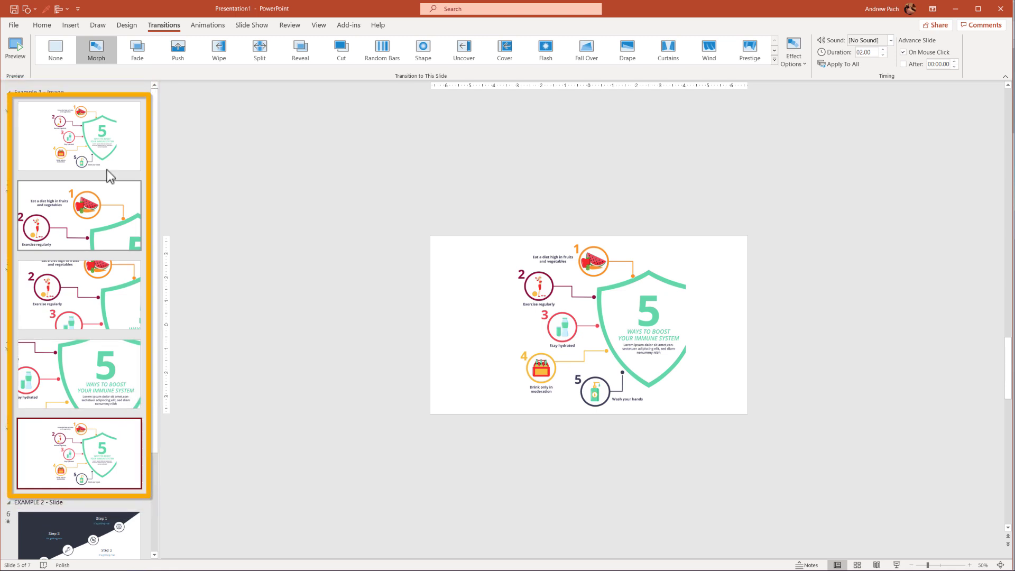
Go to the diagonal Step 1–4 slide 6, undoing trial moves of the key icon and diagonal shape
{"action": "left_click_drag", "start_coordinate": [551, 312], "coordinate": [531, 312]}
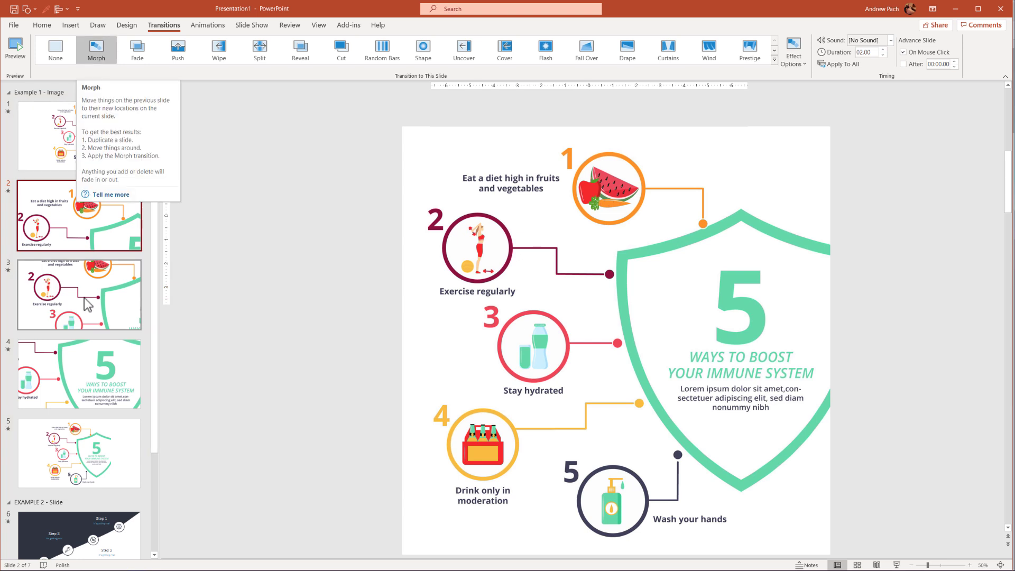
{"action": "scroll", "coordinate": [94, 288], "scroll_direction": "down", "scroll_amount": 3}
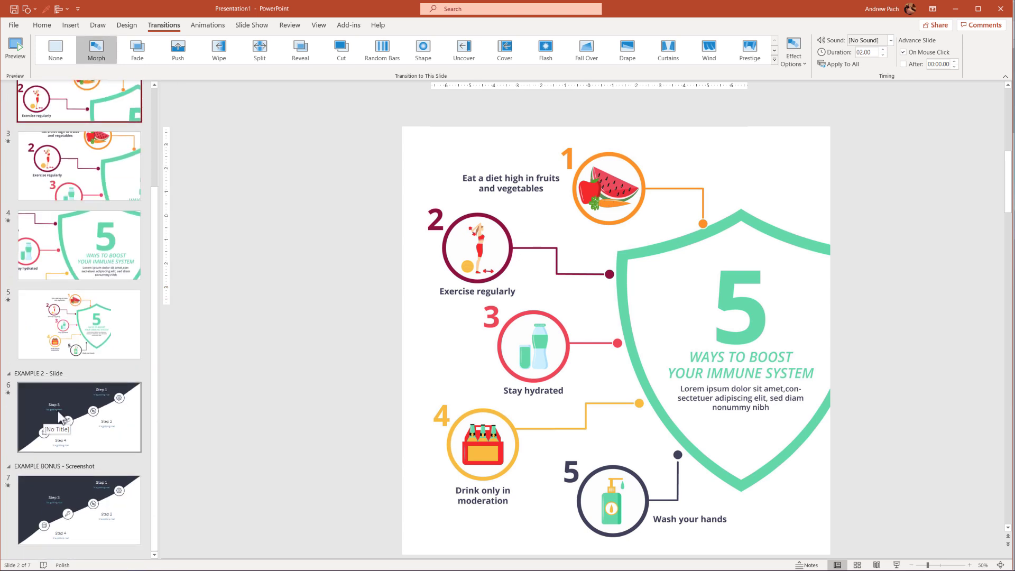
{"action": "left_click", "coordinate": [45, 423]}
{"action": "mouse_move", "coordinate": [562, 343]}
{"action": "left_mouse_down"}
{"action": "mouse_move", "coordinate": [574, 344]}
{"action": "mouse_move", "coordinate": [568, 361]}
{"action": "left_mouse_up"}
{"action": "left_click_drag", "start_coordinate": [523, 294], "coordinate": [512, 282]}
{"action": "key", "text": "ctrl+z"}
{"action": "key", "text": "ctrl+z"}
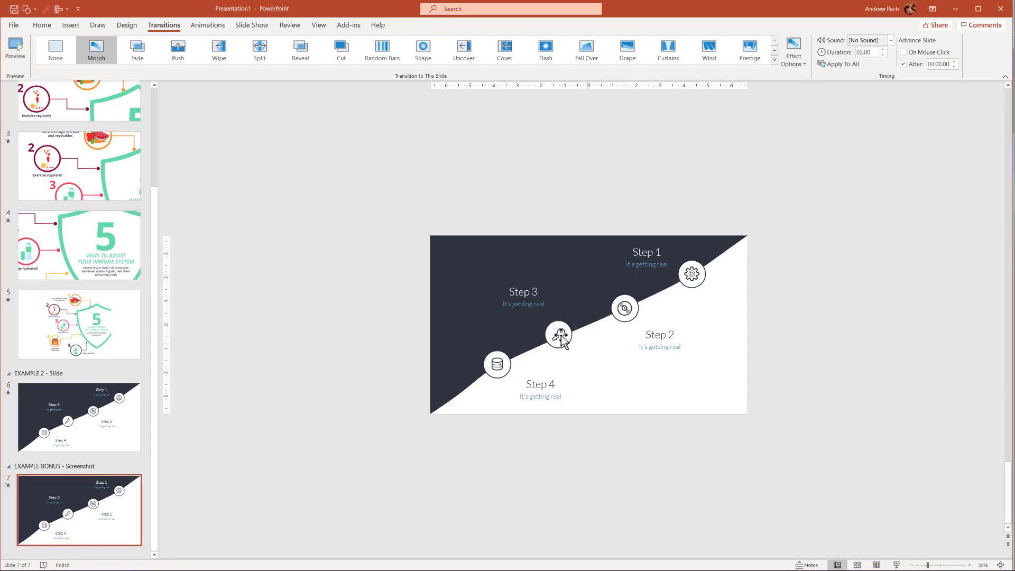
{"action": "left_click", "coordinate": [113, 429]}
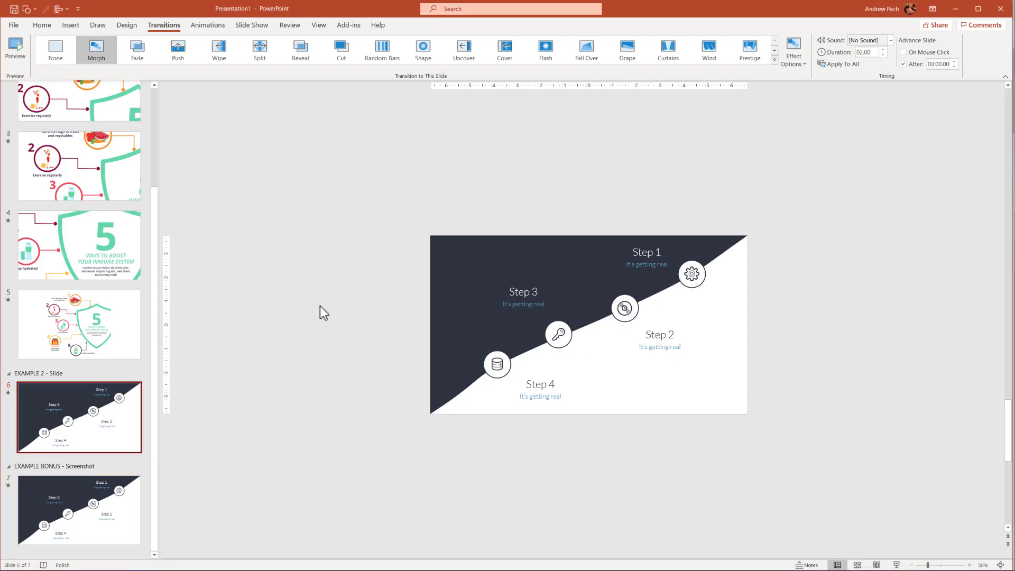
Delete every animation, Group 17 through the last, from the Step 1–4 slide, then duplicate it as slide 7
{"action": "left_click", "coordinate": [204, 26]}
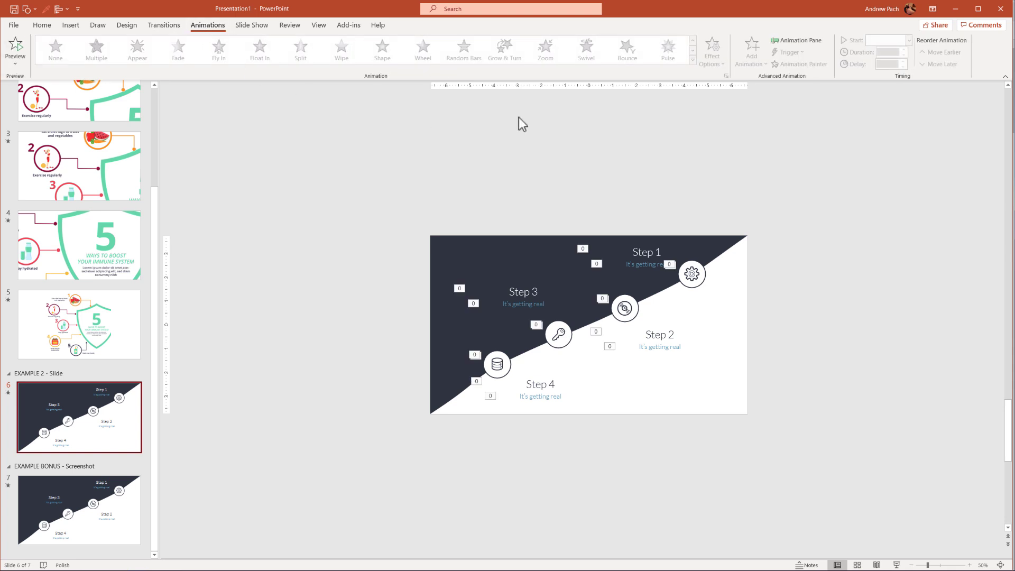
{"action": "left_click", "coordinate": [796, 40]}
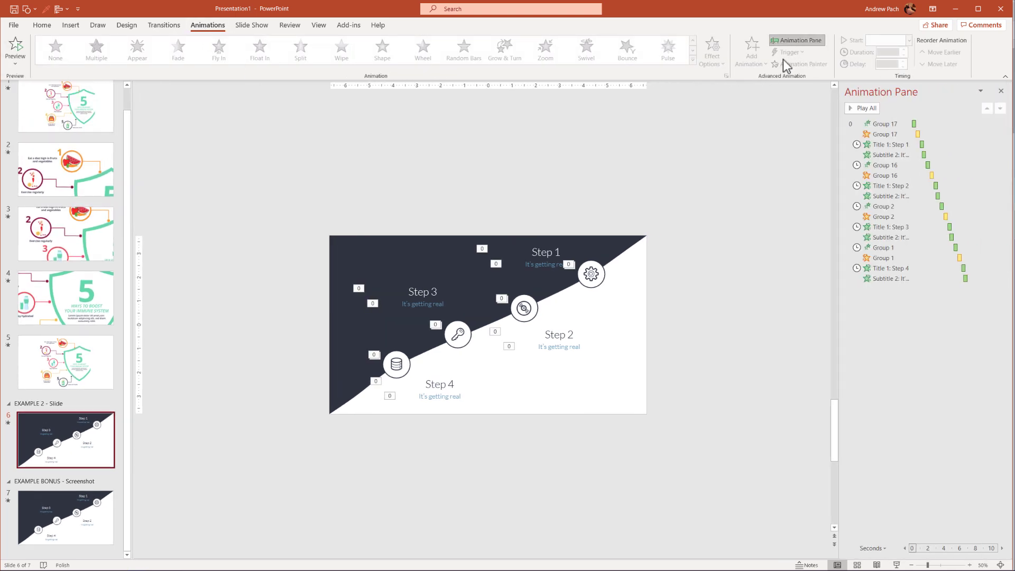
{"action": "left_click", "coordinate": [895, 125]}
{"action": "left_click", "coordinate": [898, 278], "text": "shift"}
{"action": "key", "text": "Delete"}
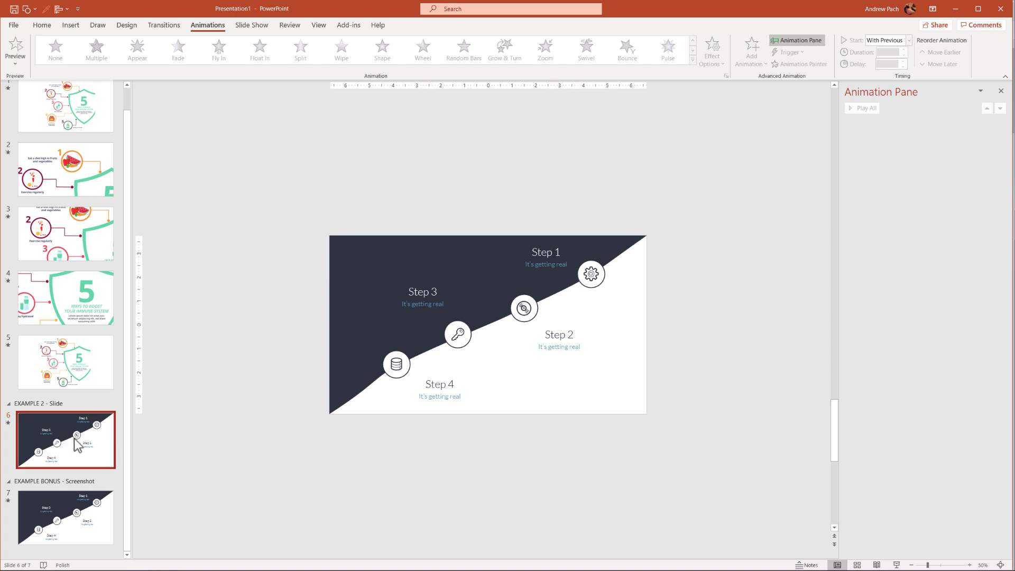
{"action": "key", "text": "ctrl+d"}
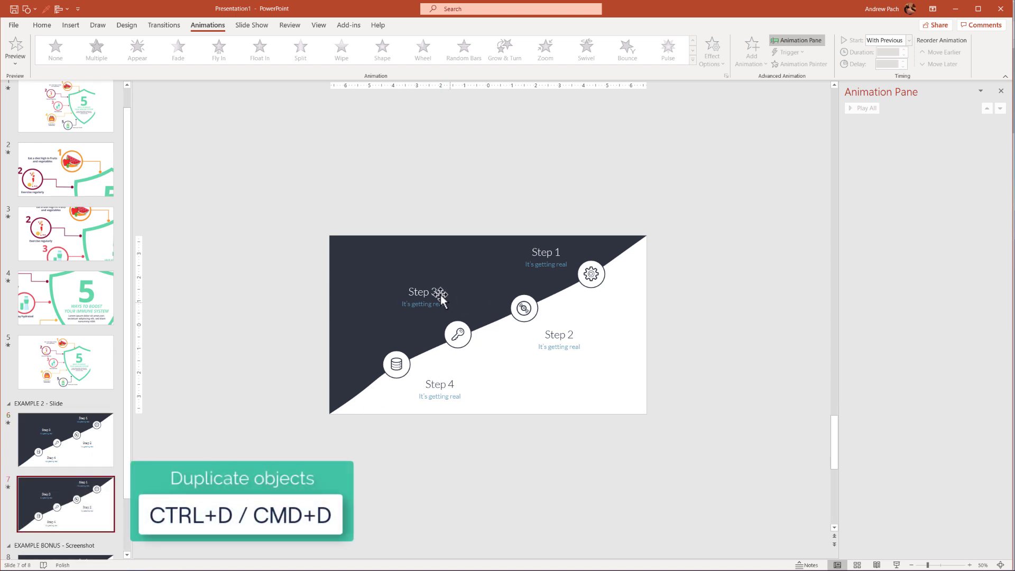
Move Steps 2–4 and their icons off the slide's lower left and enlarge the gear circle
{"action": "left_click_drag", "start_coordinate": [273, 270], "coordinate": [637, 464]}
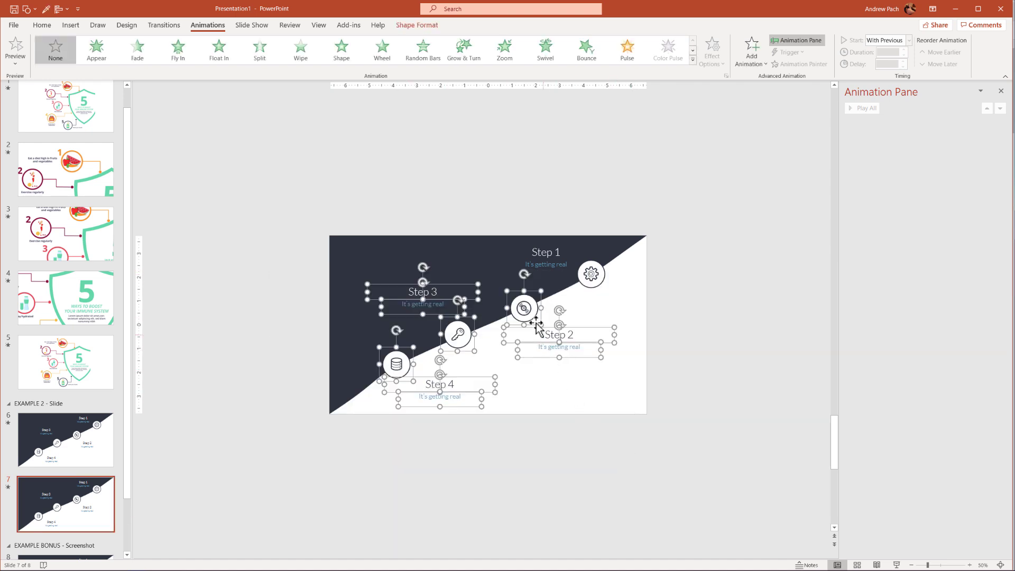
{"action": "left_click_drag", "start_coordinate": [535, 325], "coordinate": [367, 439]}
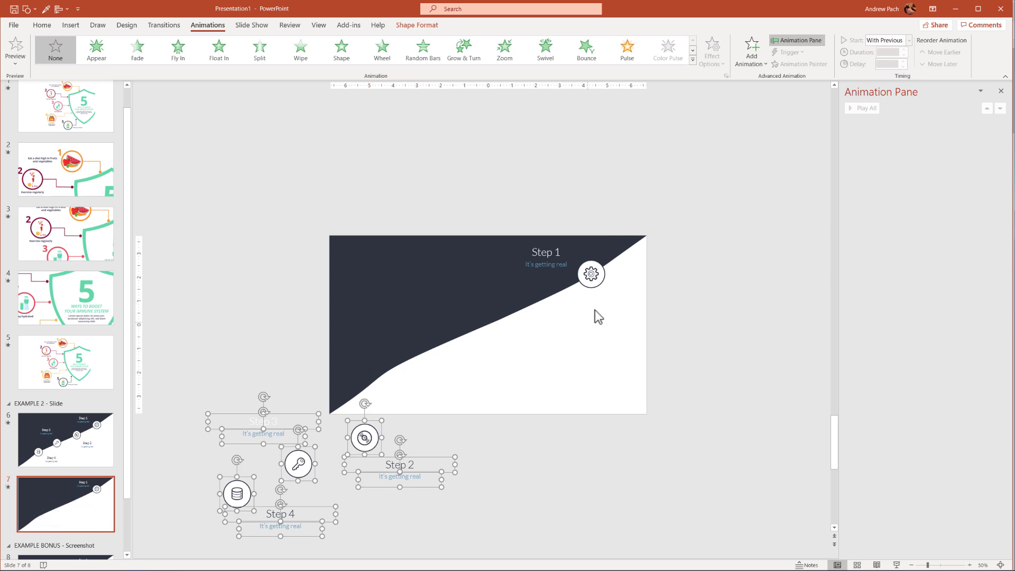
{"action": "left_click", "coordinate": [592, 280]}
{"action": "left_click_drag", "start_coordinate": [578, 288], "coordinate": [512, 350]}
{"action": "left_click_drag", "start_coordinate": [539, 276], "coordinate": [525, 298]}
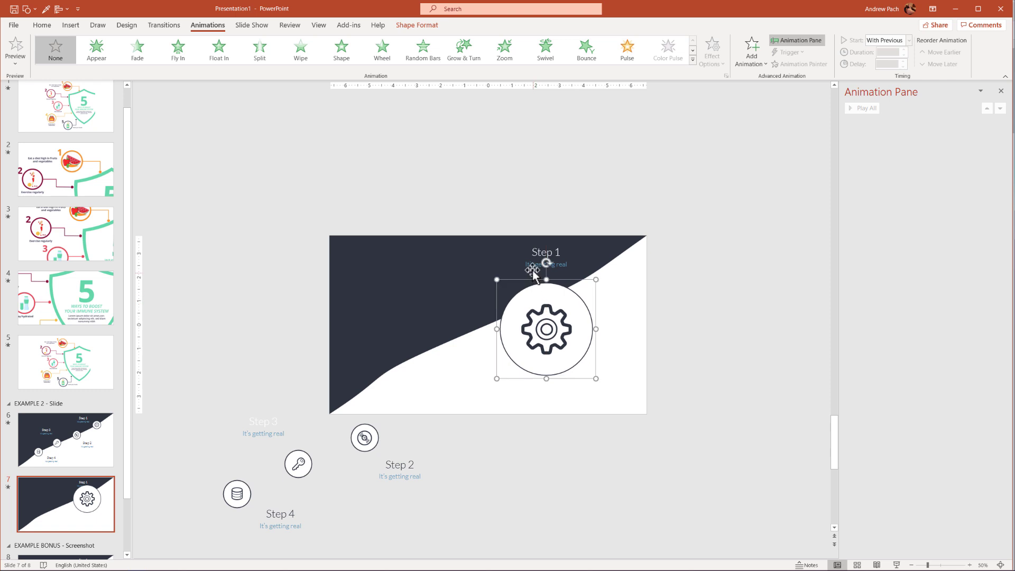
Enlarge the Step 1 text, place the 'It's getting real' subtitle below it, then duplicate slide 7
{"action": "left_click", "coordinate": [534, 267]}
{"action": "left_click_drag", "start_coordinate": [508, 260], "coordinate": [421, 277]}
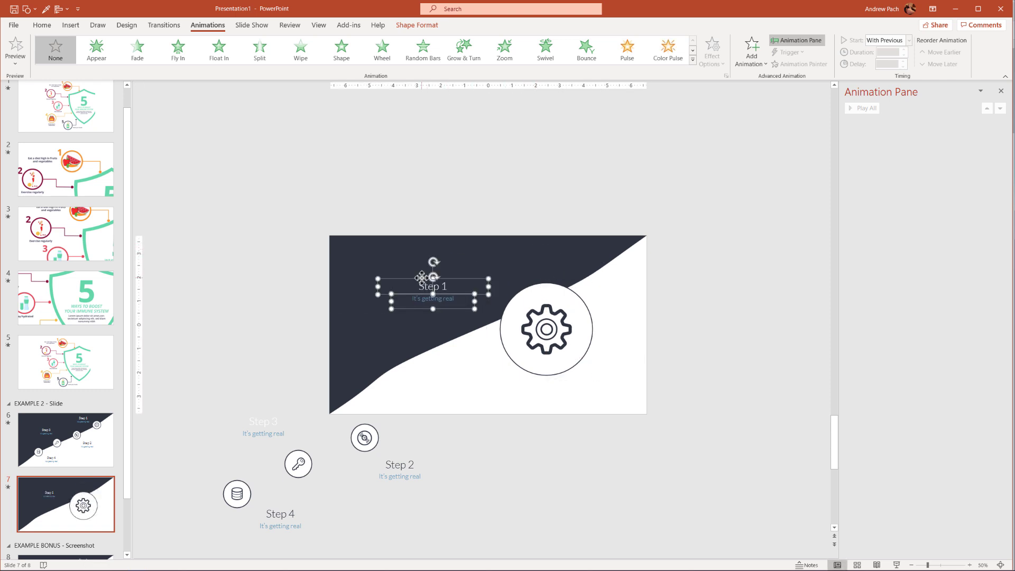
{"action": "key", "text": "ctrl+bracketright"}
{"action": "key", "text": "ctrl+bracketright"}
{"action": "key", "text": "ctrl+bracketright"}
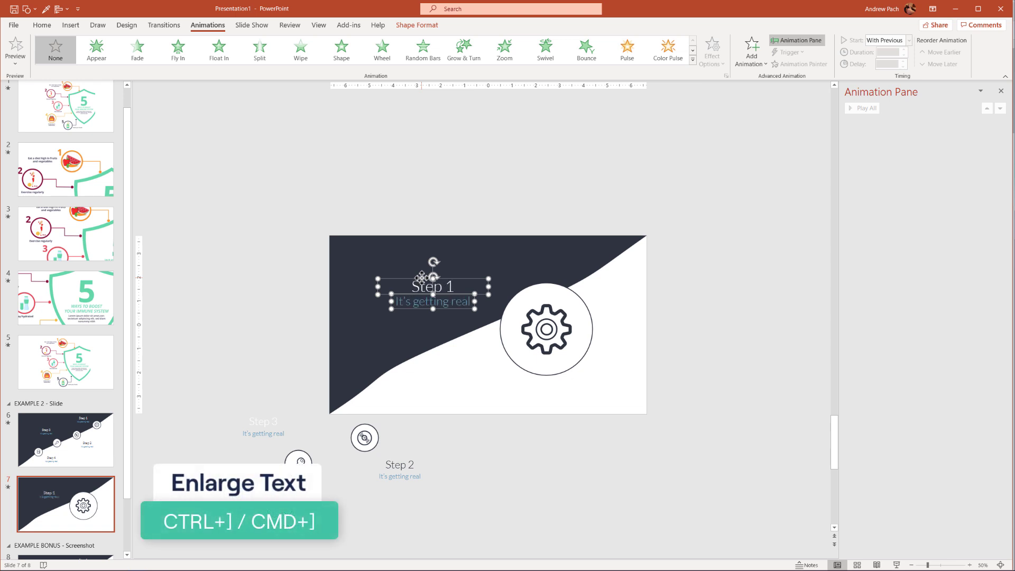
{"action": "key", "text": "ctrl+bracketright"}
{"action": "key", "text": "ctrl+bracketright"}
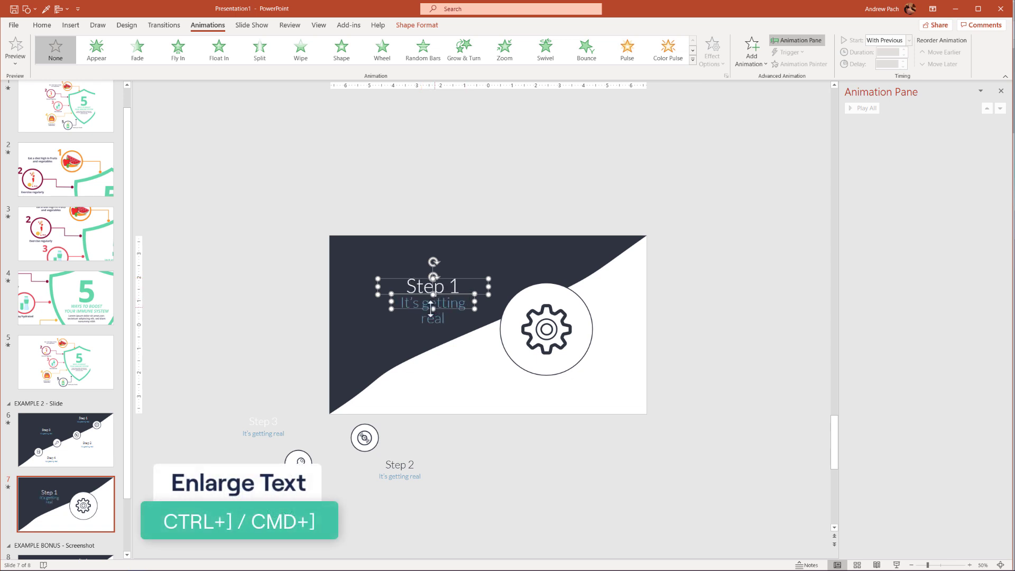
{"action": "left_click", "coordinate": [419, 295]}
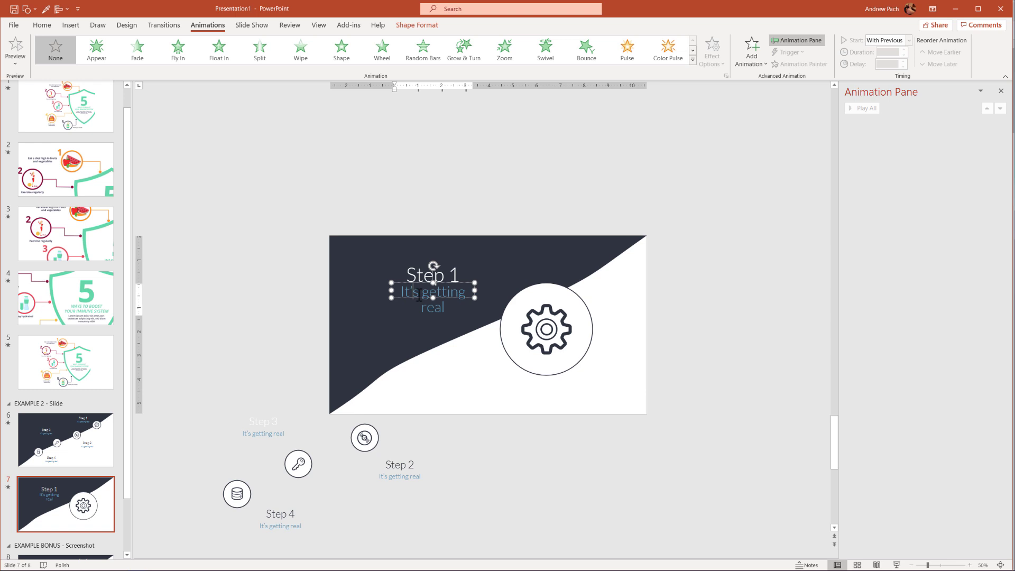
{"action": "left_click", "coordinate": [421, 297]}
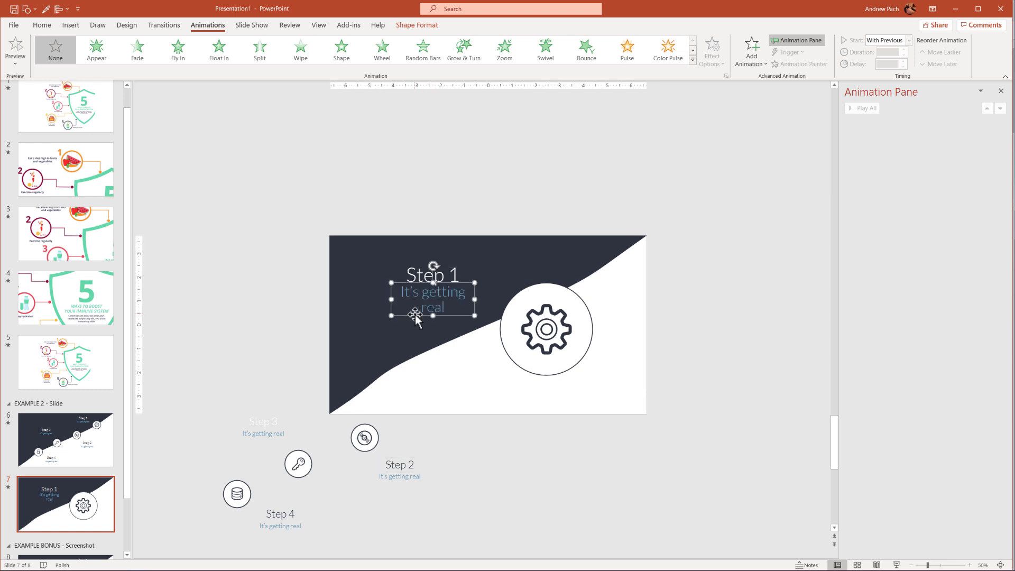
{"action": "left_click_drag", "start_coordinate": [416, 316], "coordinate": [415, 327]}
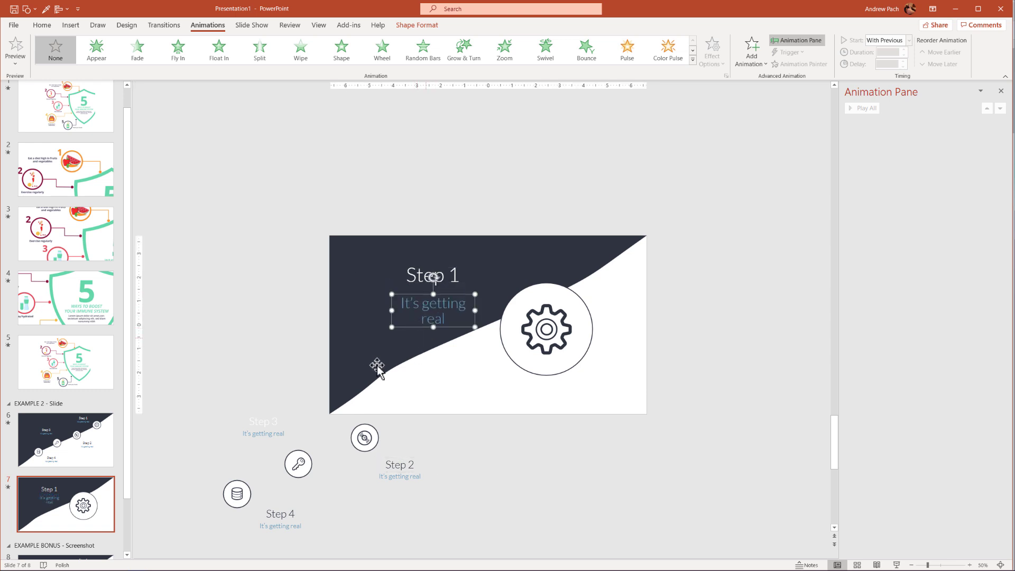
{"action": "left_click", "coordinate": [89, 507]}
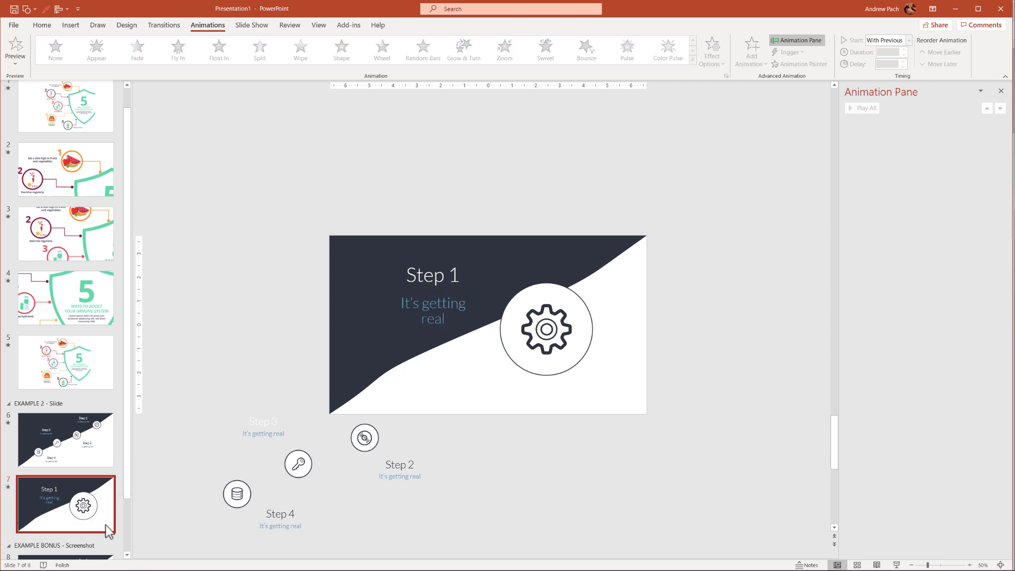
{"action": "key", "text": "ctrl+d"}
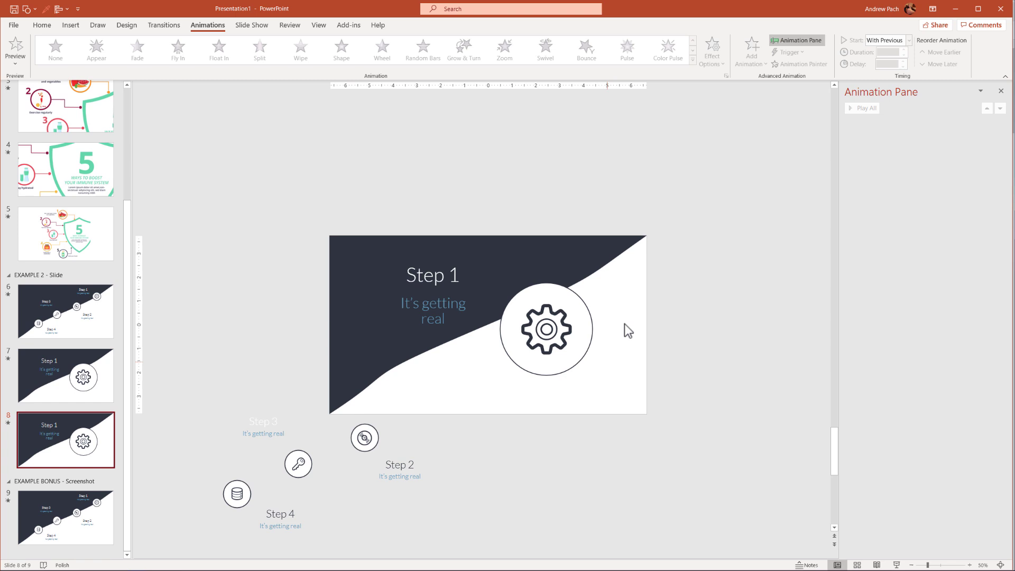
Move the Step 1 title, subtitle and gear circle off the slide above
{"action": "left_click", "coordinate": [438, 306]}
{"action": "left_click", "coordinate": [429, 273], "text": "shift"}
{"action": "left_click_drag", "start_coordinate": [427, 270], "coordinate": [450, 165]}
{"action": "left_click_drag", "start_coordinate": [552, 314], "coordinate": [599, 155]}
Centre the large Step 2 disc icon on the slide with the Step 2 title and subtitle beneath it
{"action": "left_click_drag", "start_coordinate": [373, 442], "coordinate": [526, 252]}
{"action": "left_click_drag", "start_coordinate": [479, 297], "coordinate": [513, 306]}
{"action": "left_click", "coordinate": [394, 464]}
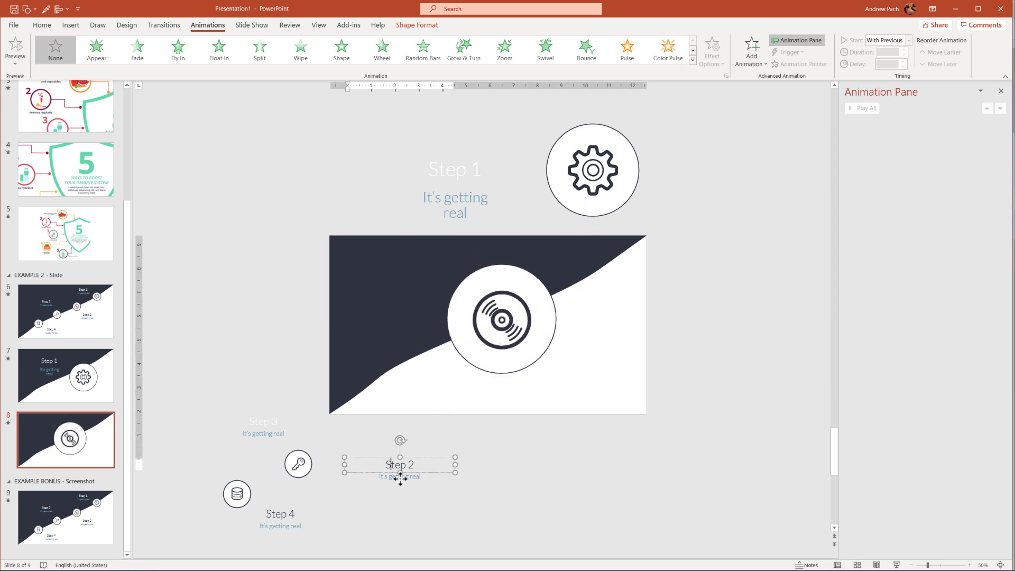
{"action": "left_click", "coordinate": [398, 477], "text": "shift"}
{"action": "left_click_drag", "start_coordinate": [389, 477], "coordinate": [446, 369]}
{"action": "left_click", "coordinate": [416, 322]}
{"action": "left_click", "coordinate": [415, 328]}
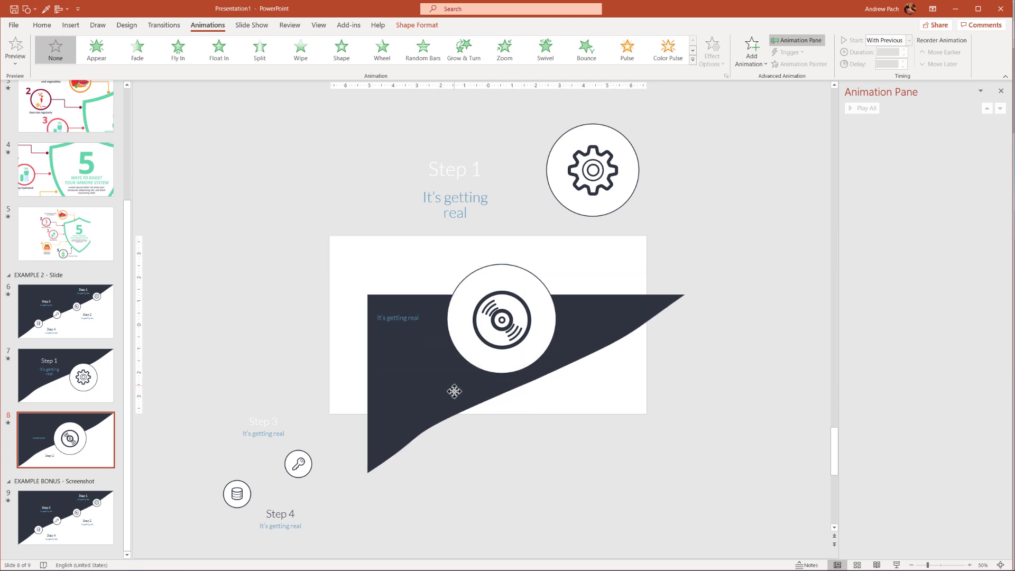
{"action": "left_click_drag", "start_coordinate": [434, 353], "coordinate": [480, 427]}
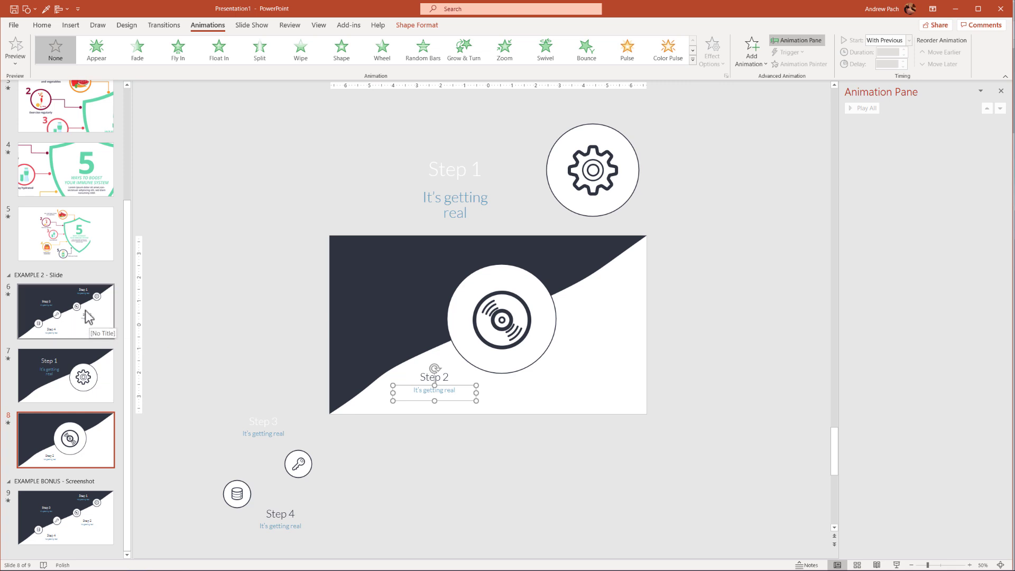
Copy the four-step overview slide 6 in after slide 8 as slide 9
{"action": "left_click", "coordinate": [67, 319]}
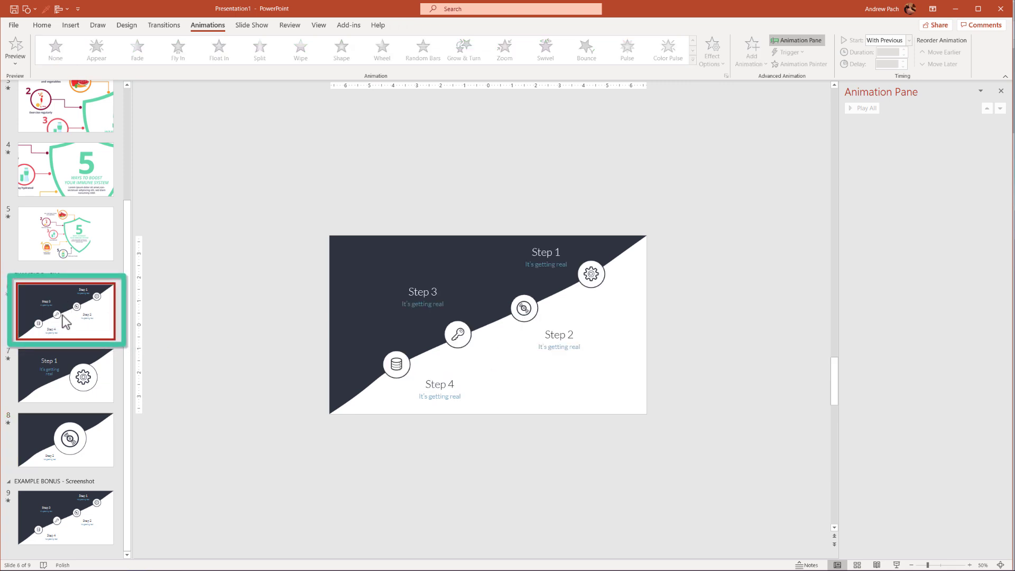
{"action": "left_click_drag", "start_coordinate": [80, 338], "coordinate": [66, 472]}
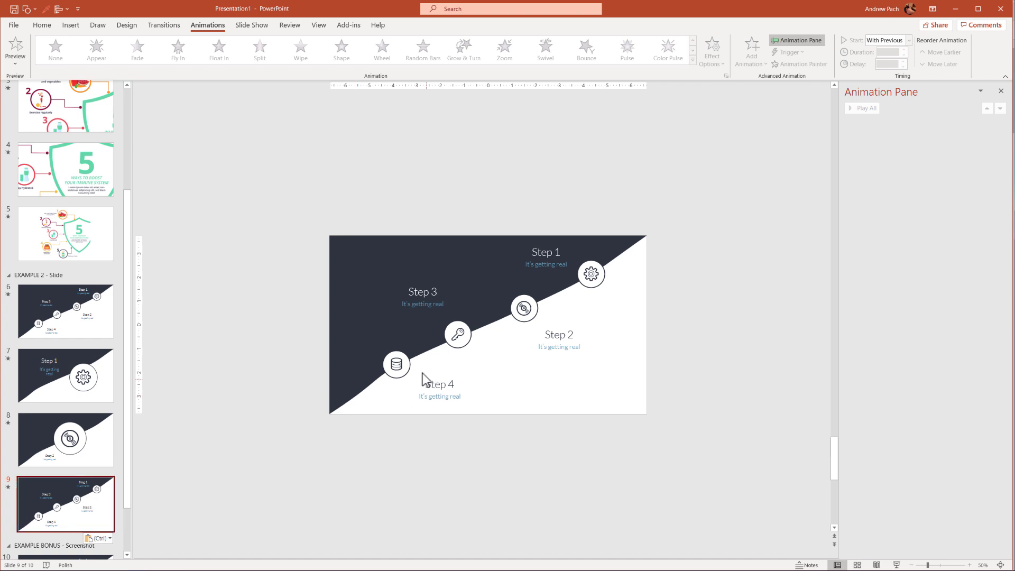
{"action": "left_click", "coordinate": [397, 364]}
{"action": "left_click", "coordinate": [456, 335]}
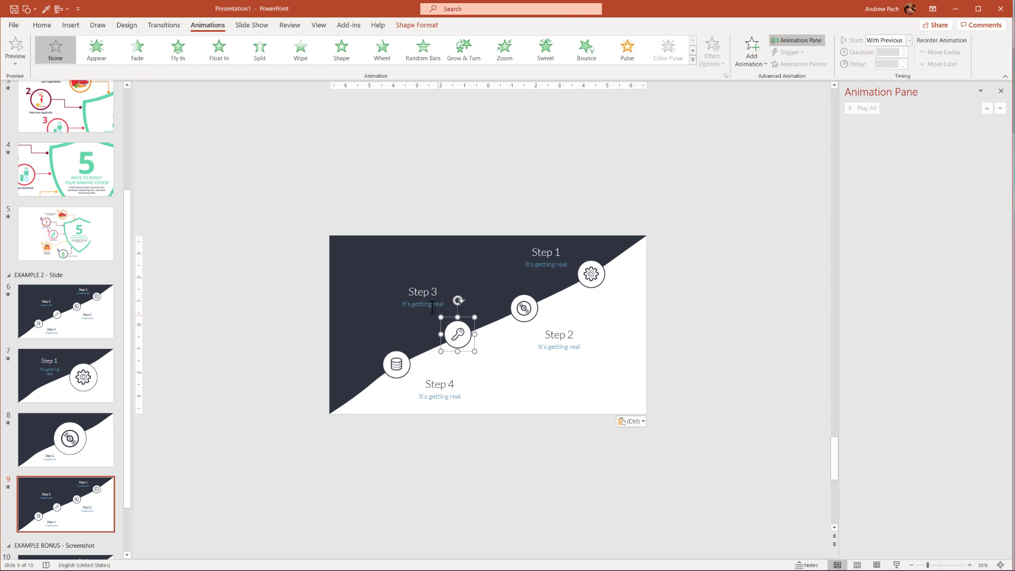
{"action": "left_click", "coordinate": [94, 445]}
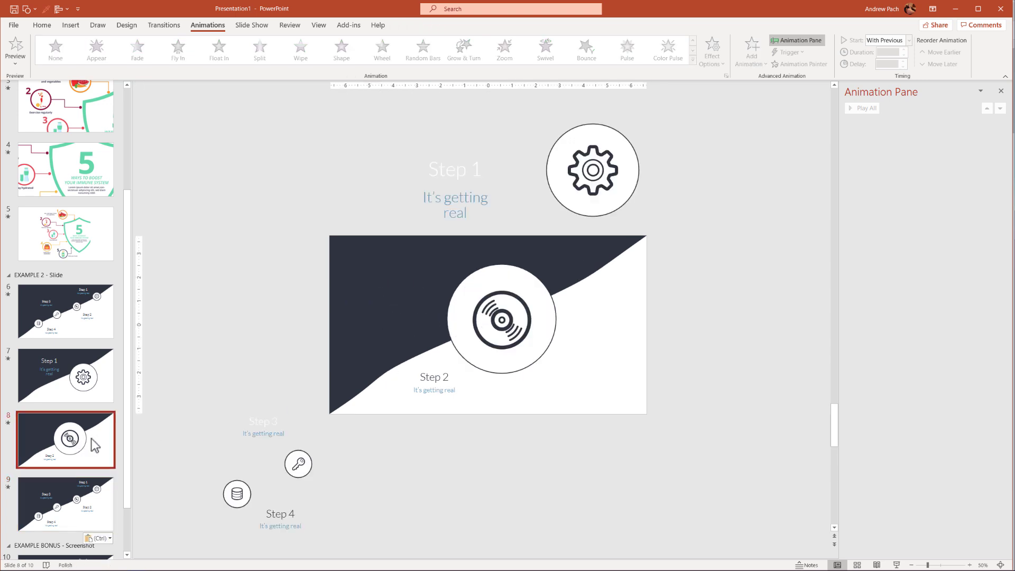
{"action": "left_click_drag", "start_coordinate": [205, 386], "coordinate": [335, 493]}
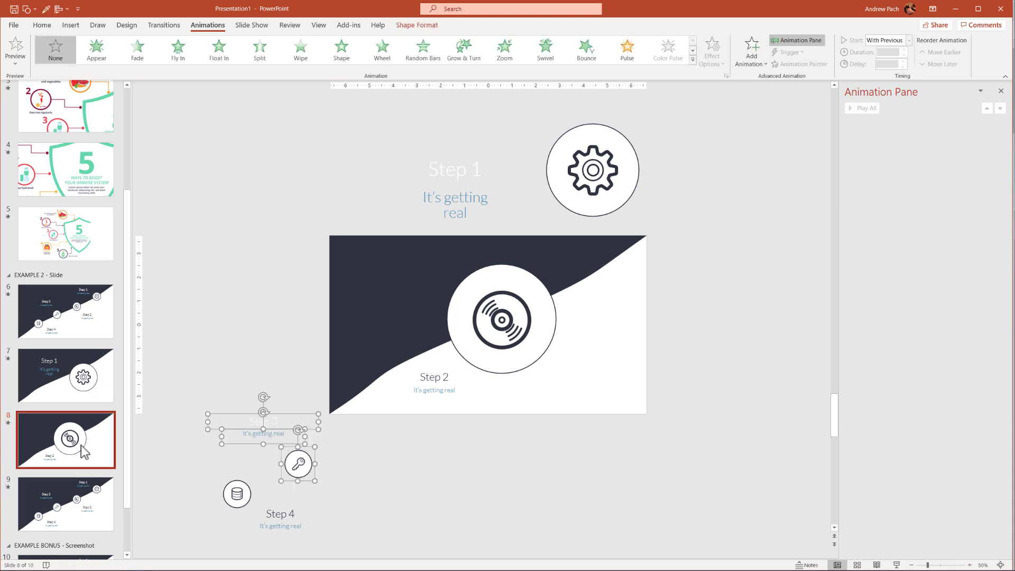
{"action": "left_click", "coordinate": [82, 497]}
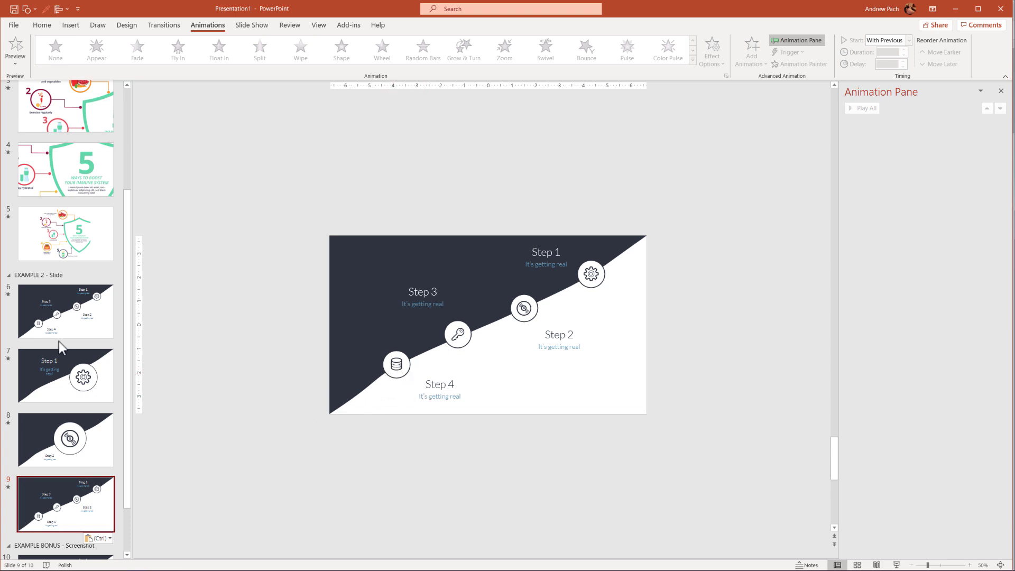
Apply the Morph transition to the diagonal Step slides 6, 7, 8 and 9
{"action": "left_click", "coordinate": [167, 25]}
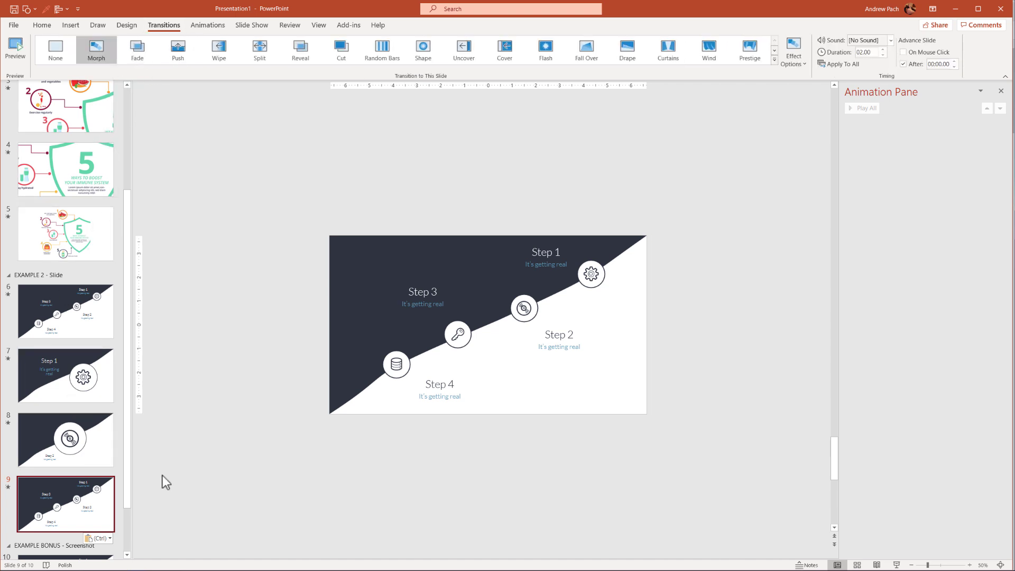
{"action": "left_click", "coordinate": [76, 447]}
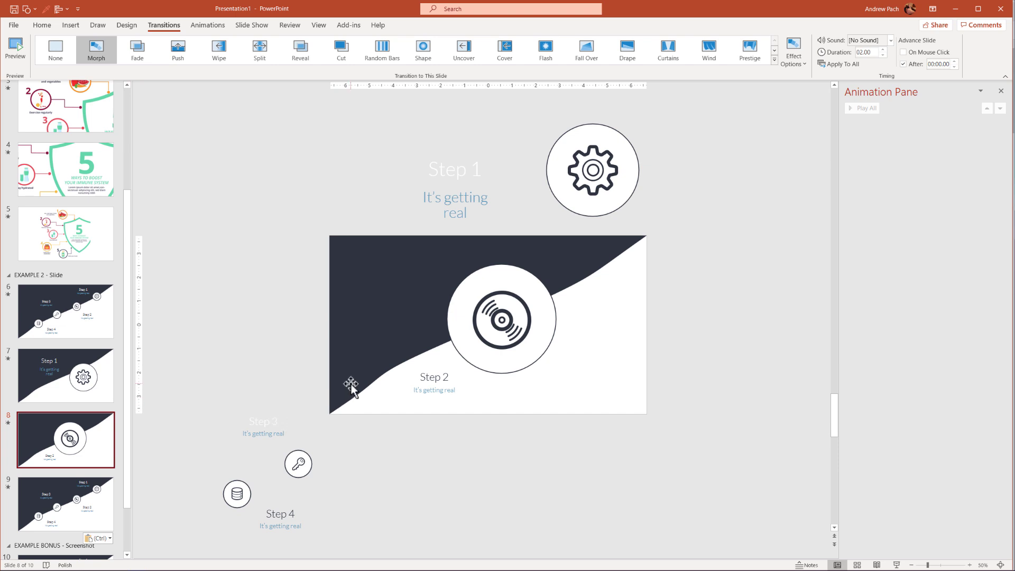
{"action": "left_click", "coordinate": [47, 510]}
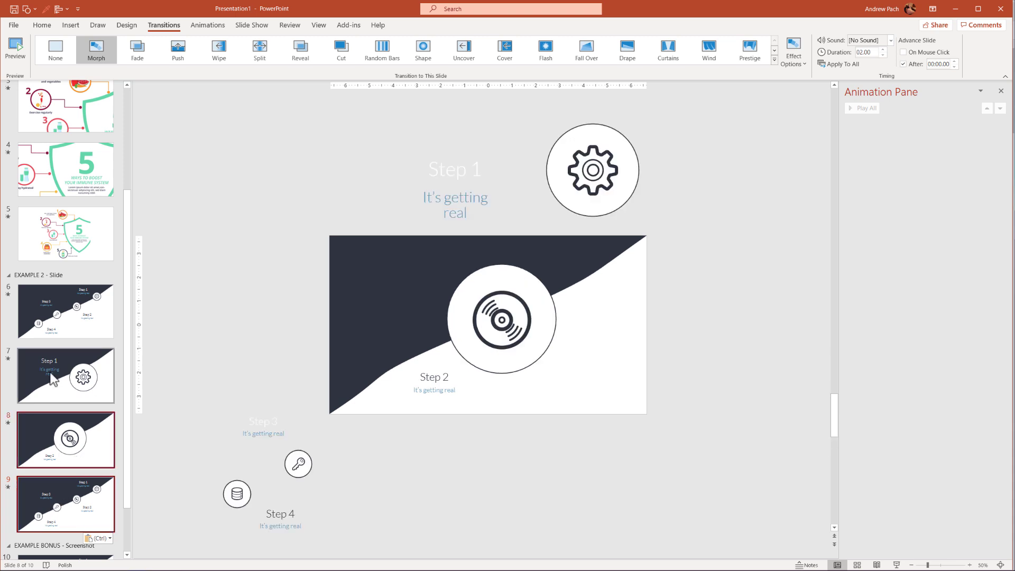
{"action": "left_click", "coordinate": [60, 330], "text": "shift"}
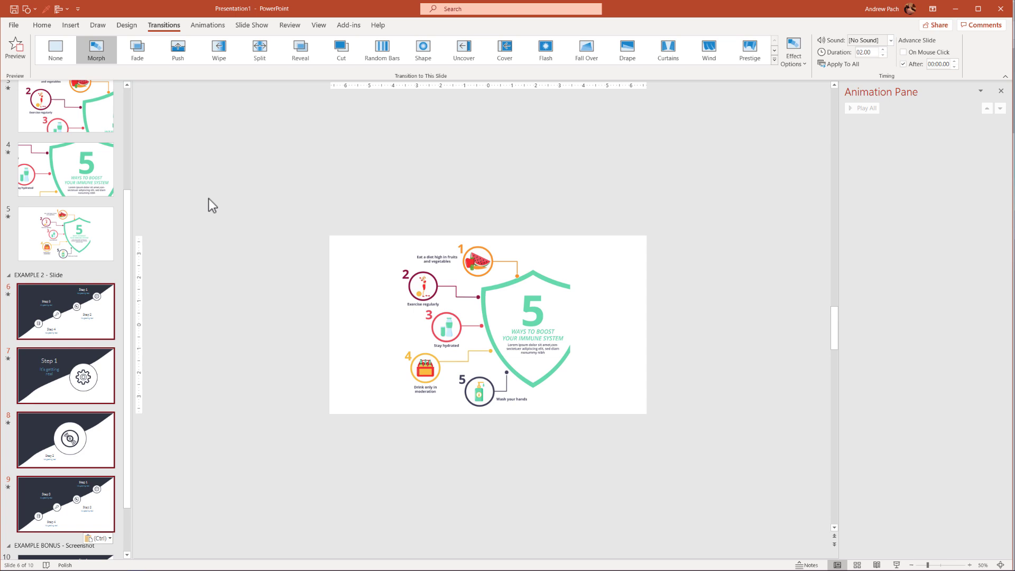
{"action": "left_click", "coordinate": [112, 312]}
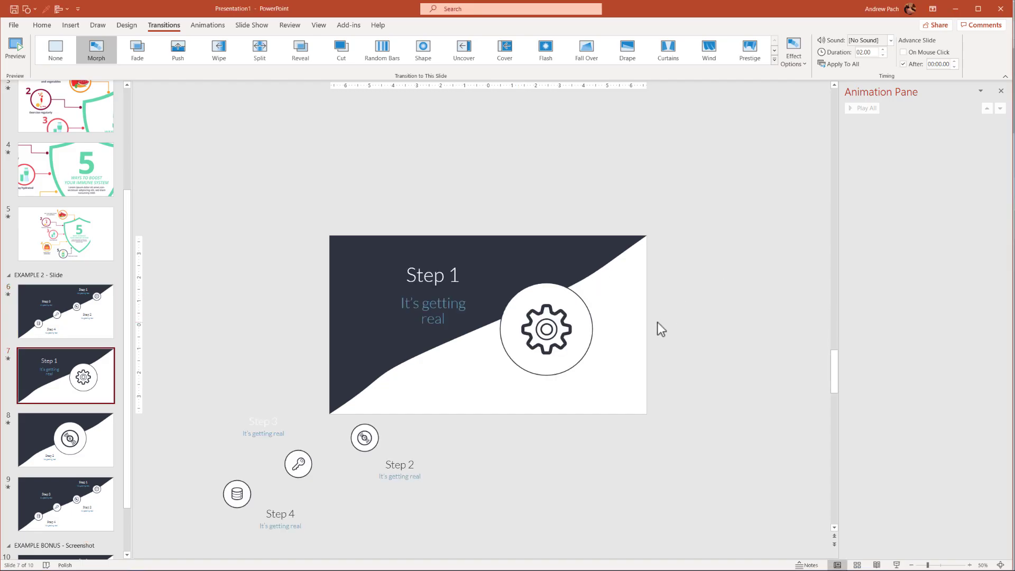
Set slides 6–9 to advance On Mouse Click, with the automatic After timing turned off
{"action": "left_click", "coordinate": [107, 315]}
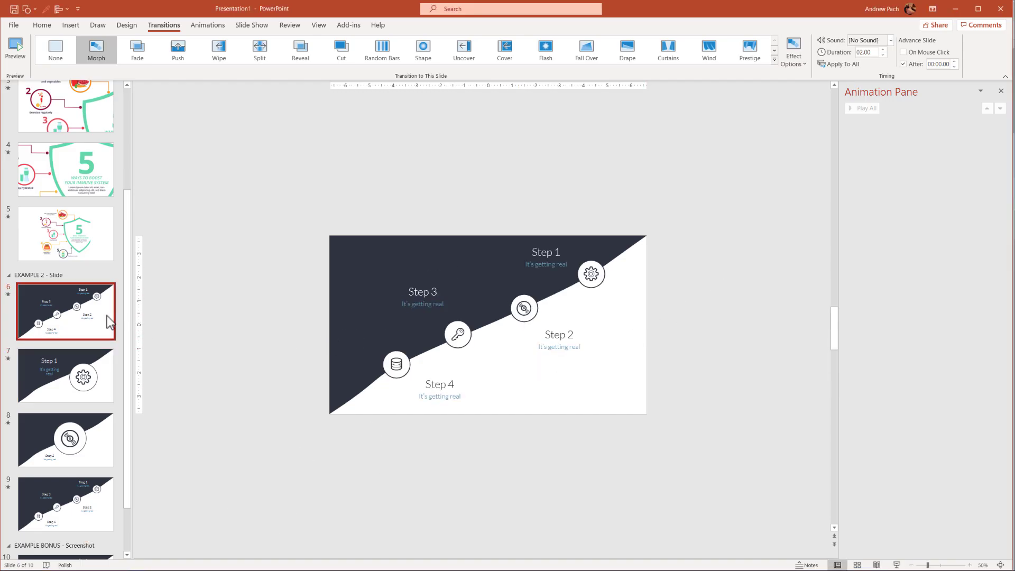
{"action": "left_click", "coordinate": [98, 503], "text": "shift"}
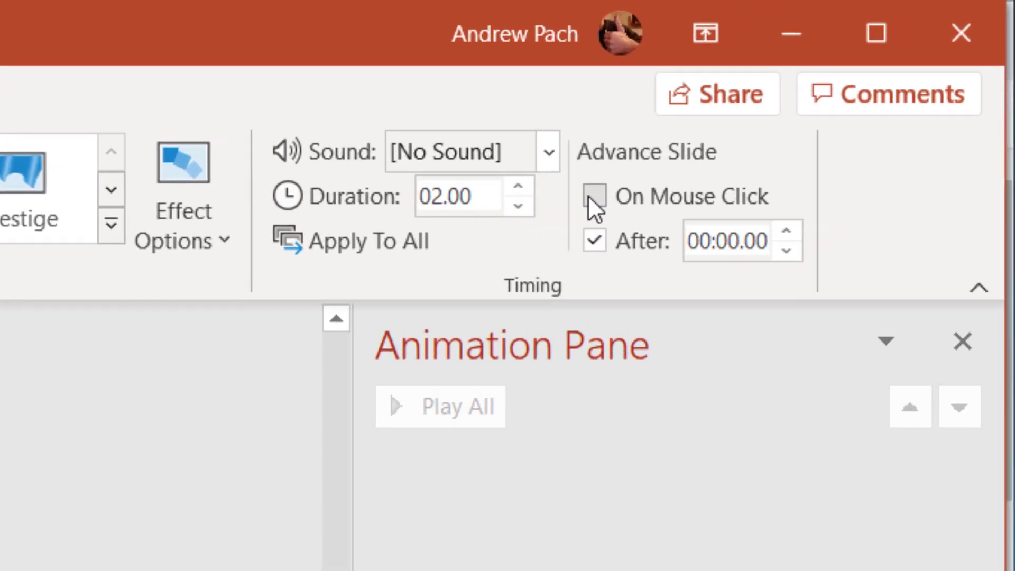
{"action": "left_click", "coordinate": [591, 201]}
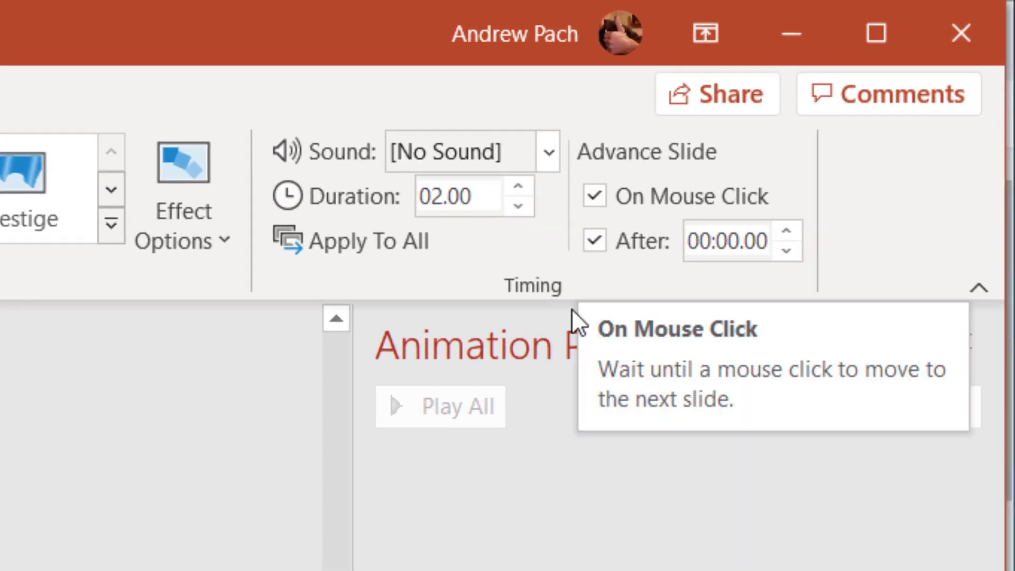
{"action": "left_click", "coordinate": [596, 247]}
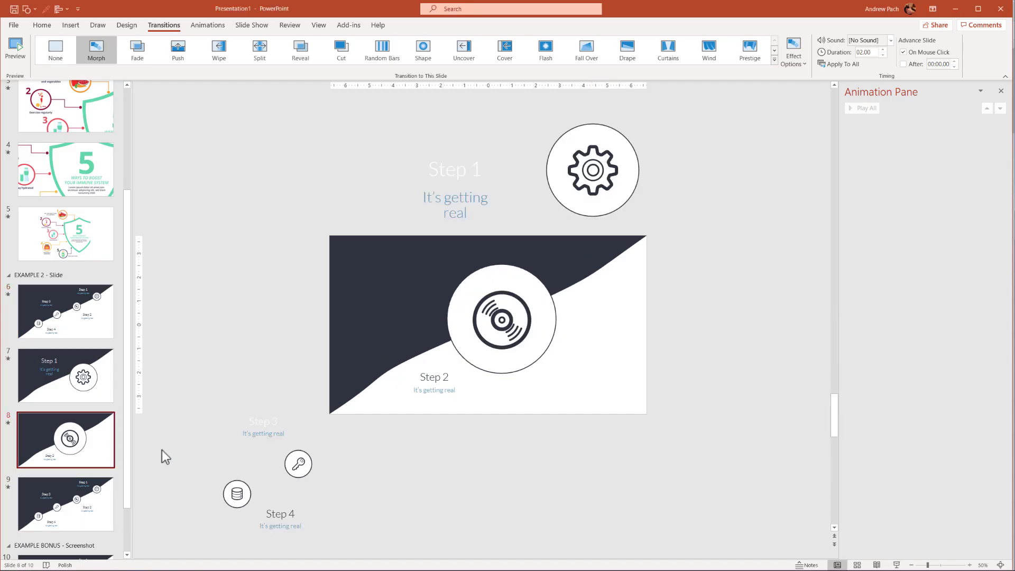
Delete slide 8's off-slide Step 3 and Step 4 items and pick up copies from slide 9
{"action": "left_click_drag", "start_coordinate": [171, 403], "coordinate": [350, 547]}
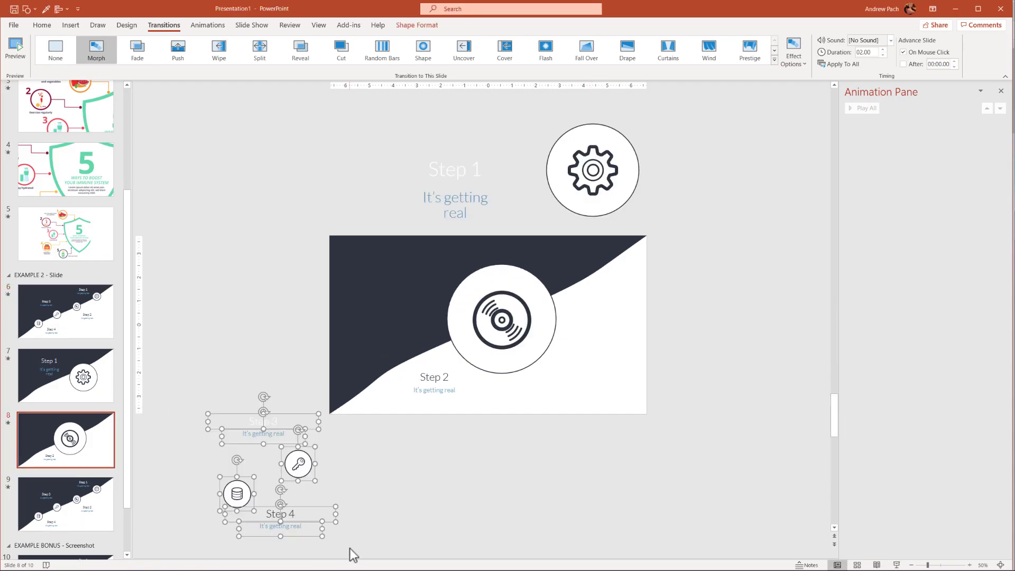
{"action": "key", "text": "Delete"}
{"action": "left_click", "coordinate": [79, 505]}
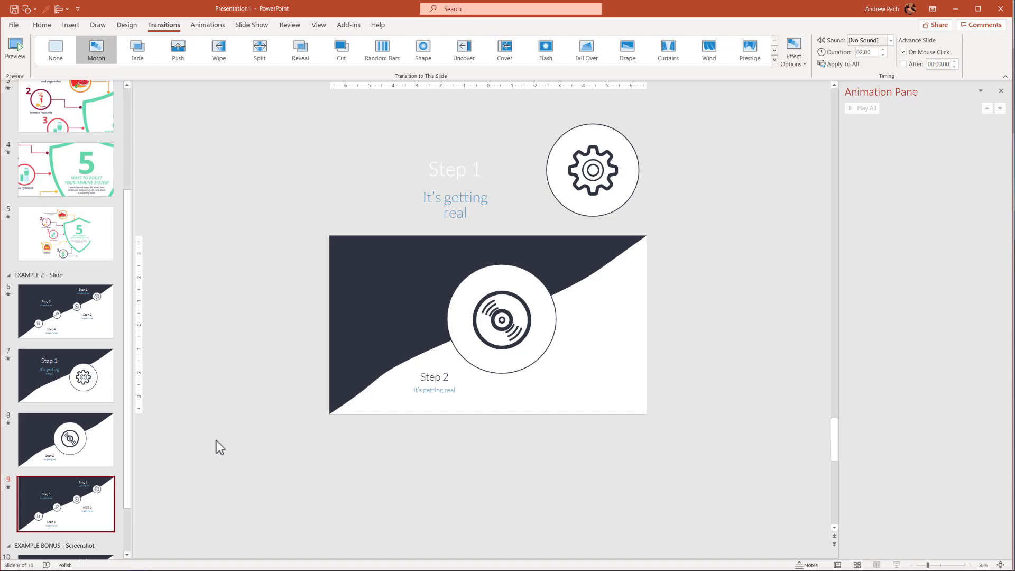
Paste the Step 3 and Step 4 copies onto slide 8, then preview the slide show from slide 8
{"action": "left_click", "coordinate": [89, 450]}
{"action": "key", "text": "ctrl+v"}
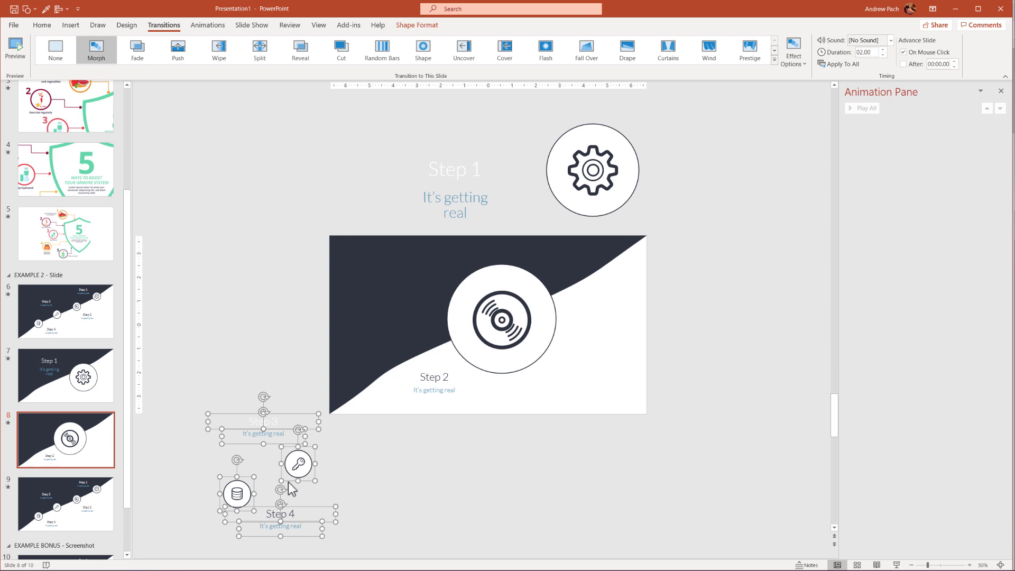
{"action": "left_click", "coordinate": [462, 479]}
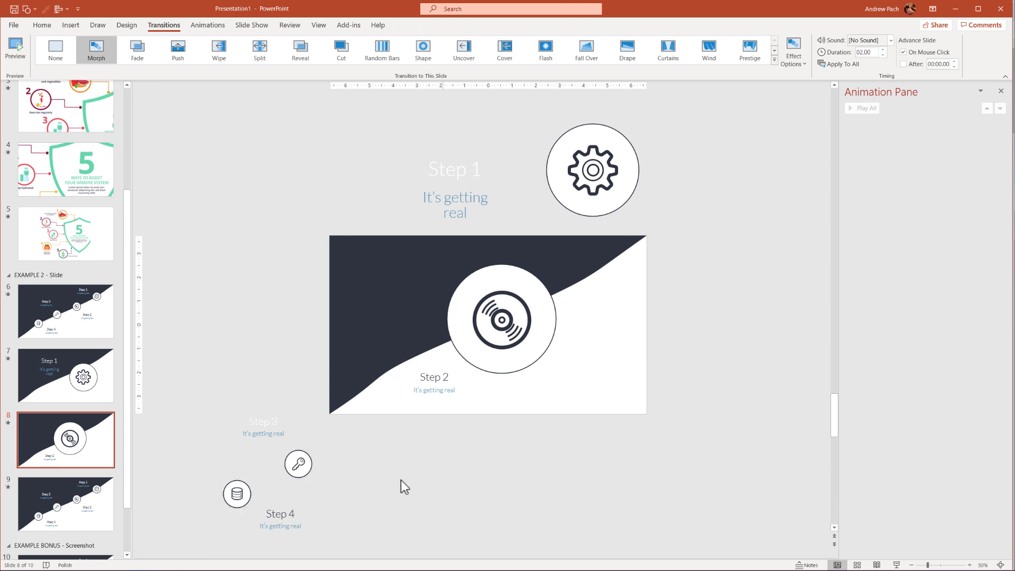
{"action": "left_click", "coordinate": [89, 428]}
{"action": "key", "text": "shift+F5"}
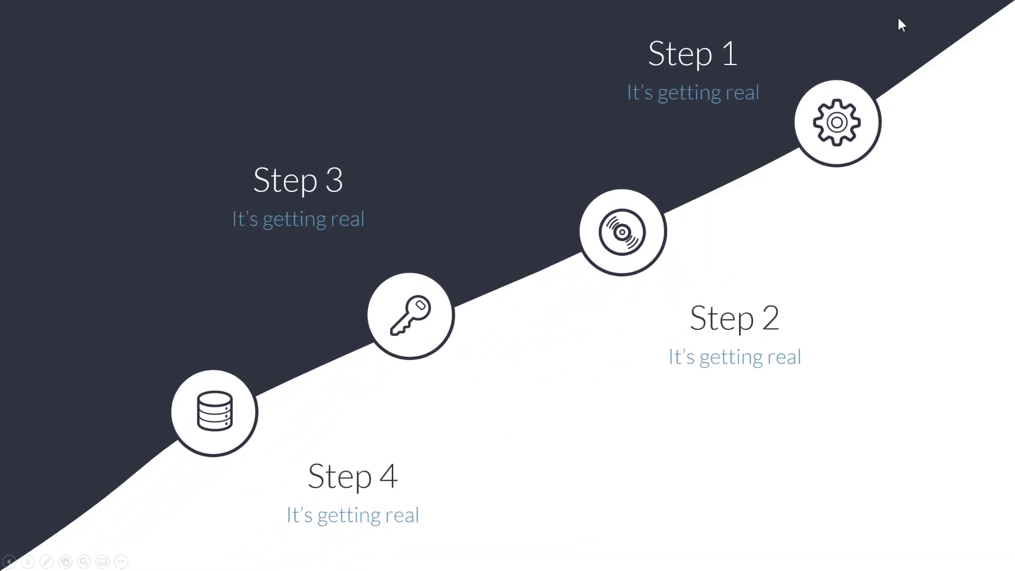
{"action": "key", "text": "Escape"}
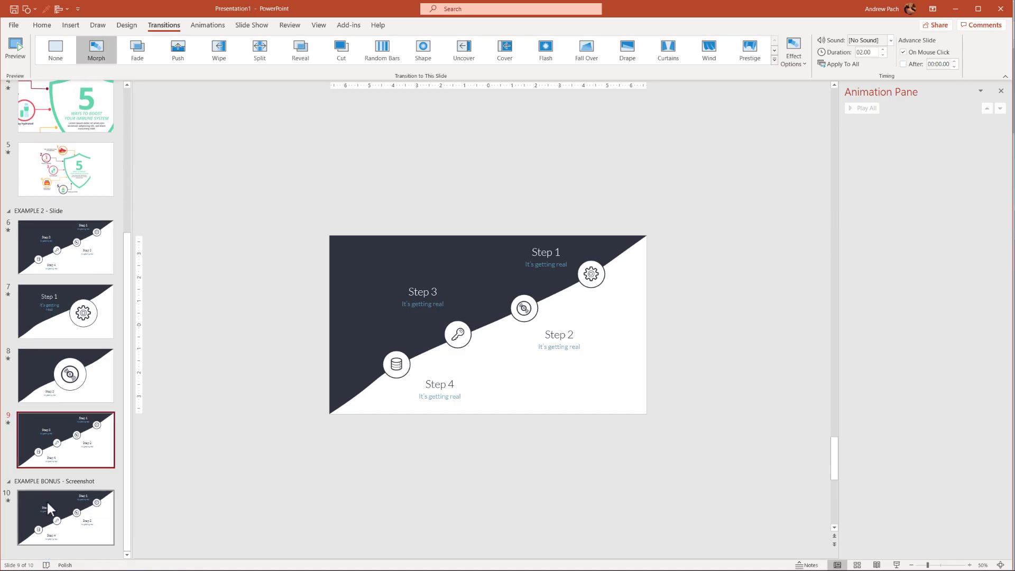
Delete all animation effects on slide 10, leaving the single Step 1–4 screenshot picture
{"action": "left_click", "coordinate": [49, 509]}
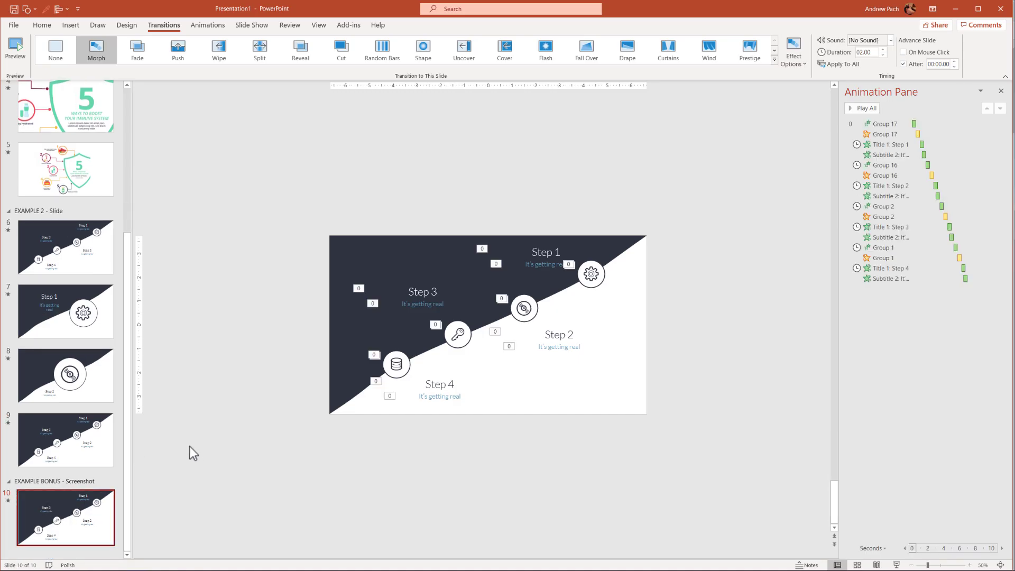
{"action": "left_click", "coordinate": [886, 123]}
{"action": "left_click", "coordinate": [892, 279], "text": "shift"}
{"action": "key", "text": "Delete"}
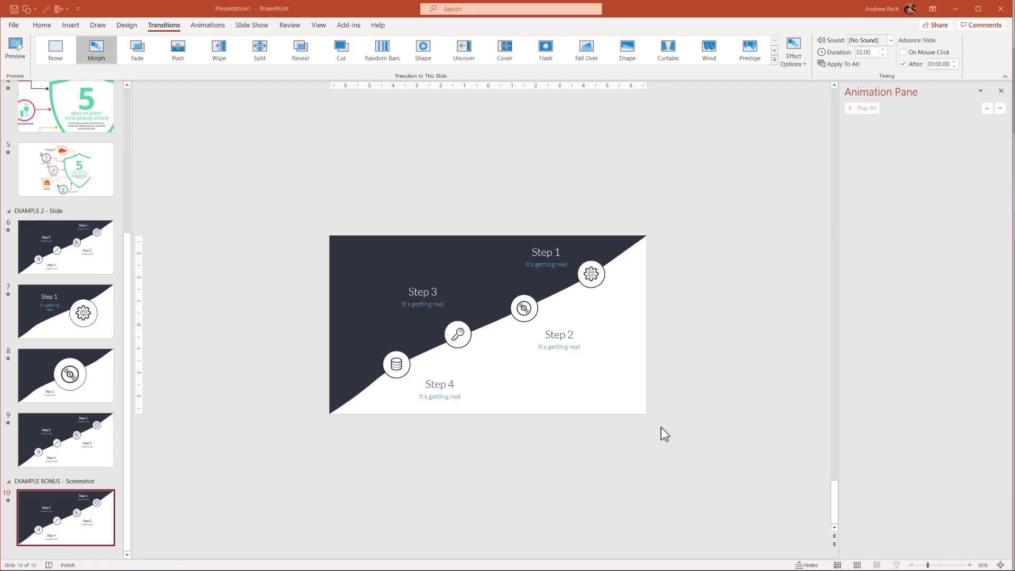
{"action": "left_click", "coordinate": [557, 356]}
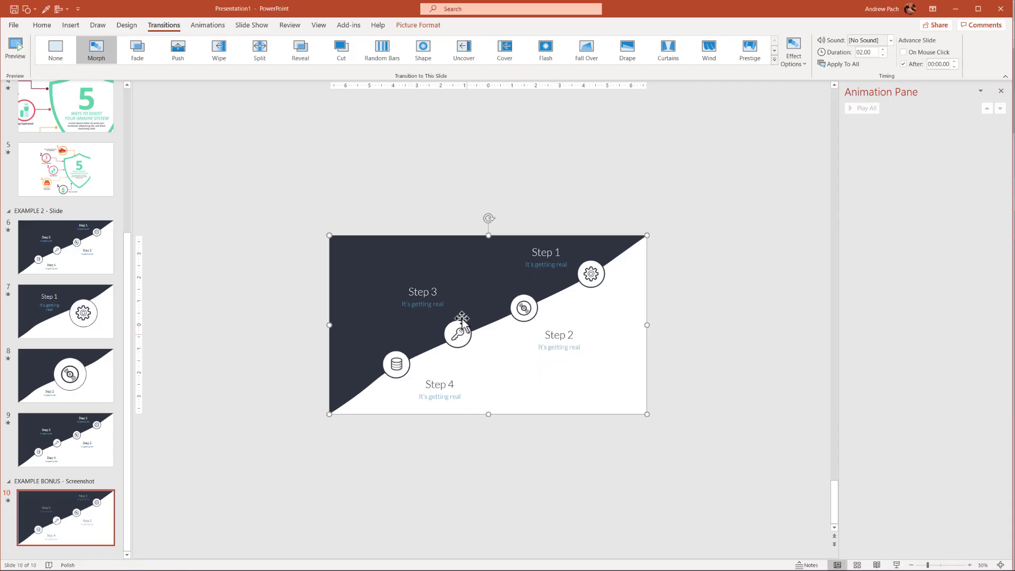
{"action": "mouse_move", "coordinate": [462, 318]}
{"action": "left_mouse_down"}
{"action": "mouse_move", "coordinate": [544, 192]}
{"action": "mouse_move", "coordinate": [379, 233]}
{"action": "mouse_move", "coordinate": [553, 324]}
{"action": "mouse_move", "coordinate": [507, 246]}
{"action": "mouse_move", "coordinate": [464, 317]}
{"action": "left_mouse_up"}
Add slide 11 with the pasted screenshot enlarged so Step 1 fills the slide
{"action": "right_click", "coordinate": [74, 551]}
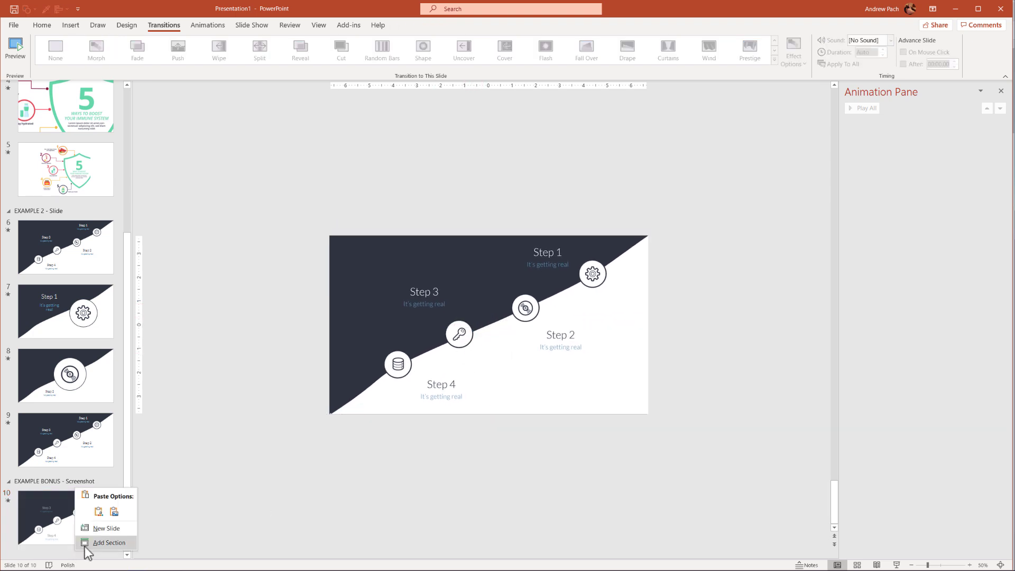
{"action": "left_click", "coordinate": [103, 529]}
{"action": "key", "text": "ctrl+v"}
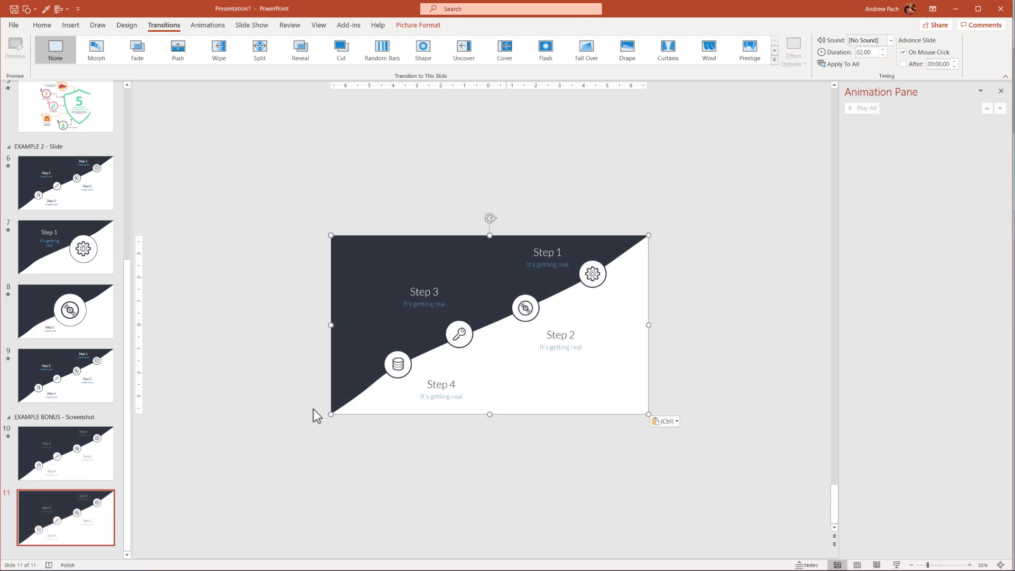
{"action": "left_click_drag", "start_coordinate": [328, 416], "coordinate": [55, 527]}
{"action": "left_click_drag", "start_coordinate": [478, 373], "coordinate": [507, 360]}
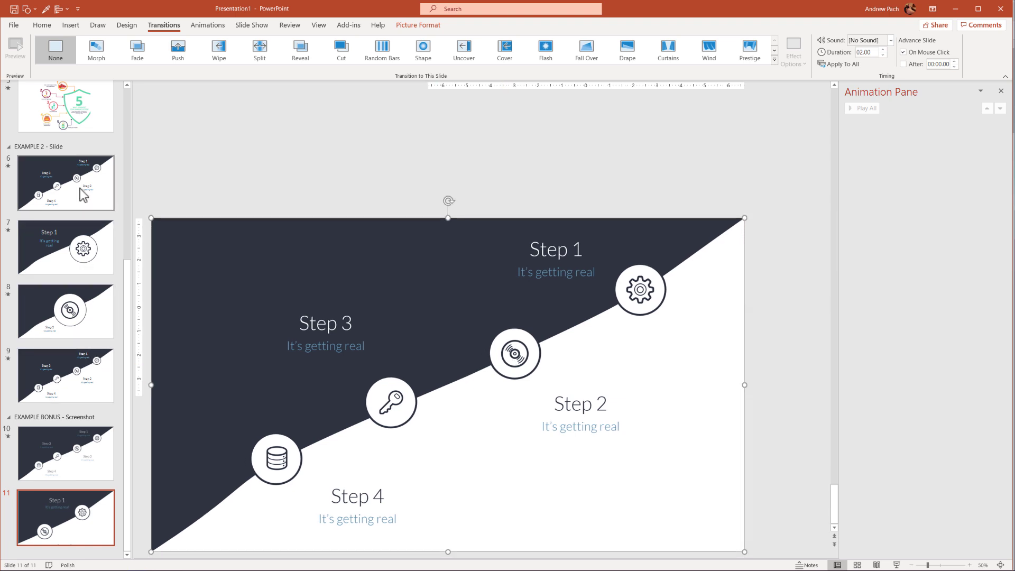
Duplicate slide 11 as slide 12, reframe the screenshot on Step 4, and copy slide 10
{"action": "left_click", "coordinate": [61, 527]}
{"action": "key", "text": "ctrl+d"}
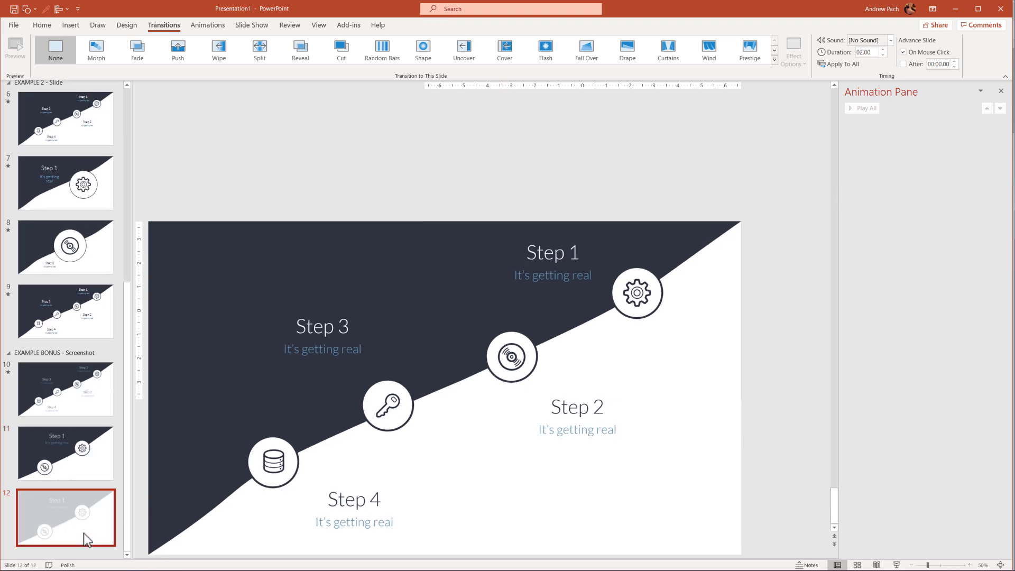
{"action": "left_click_drag", "start_coordinate": [375, 448], "coordinate": [431, 353]}
{"action": "left_click_drag", "start_coordinate": [205, 459], "coordinate": [227, 445]}
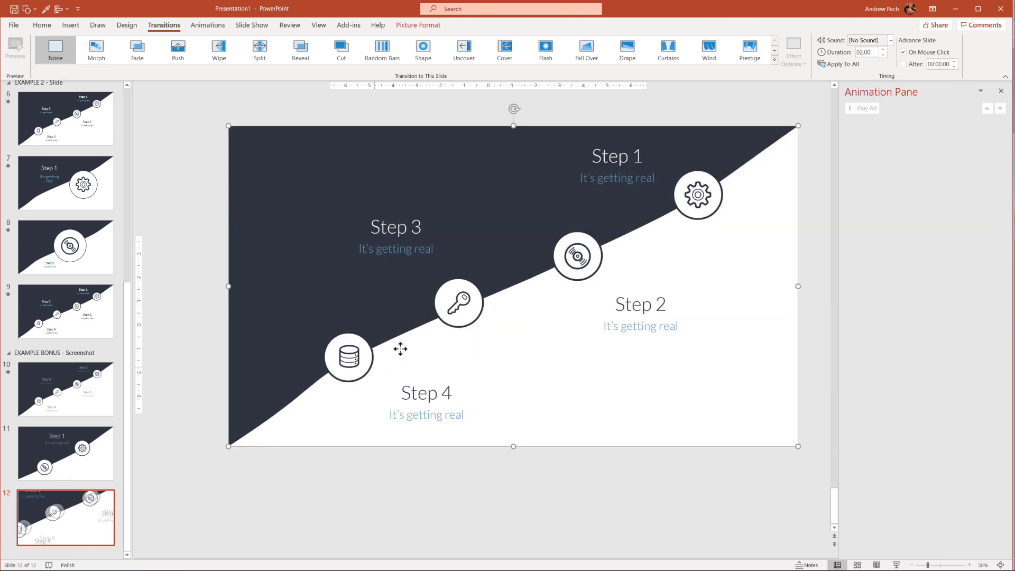
{"action": "left_click_drag", "start_coordinate": [399, 347], "coordinate": [422, 336]}
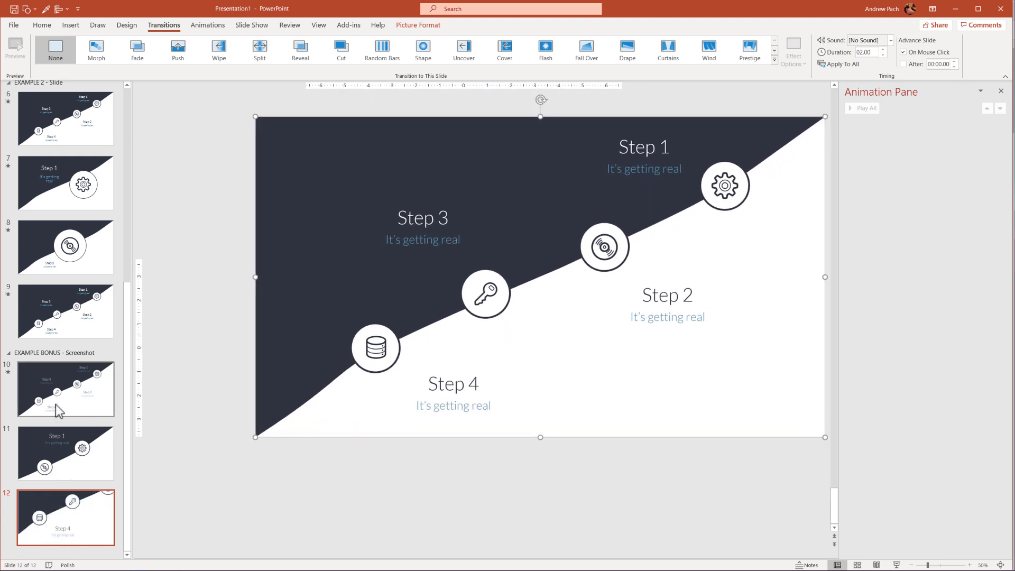
{"action": "left_click", "coordinate": [62, 410]}
{"action": "key", "text": "ctrl+c"}
Paste slide 10 as slide 13, apply Morph to slides 10–13, and play the show from slide 10
{"action": "left_click", "coordinate": [63, 547]}
{"action": "key", "text": "ctrl+v"}
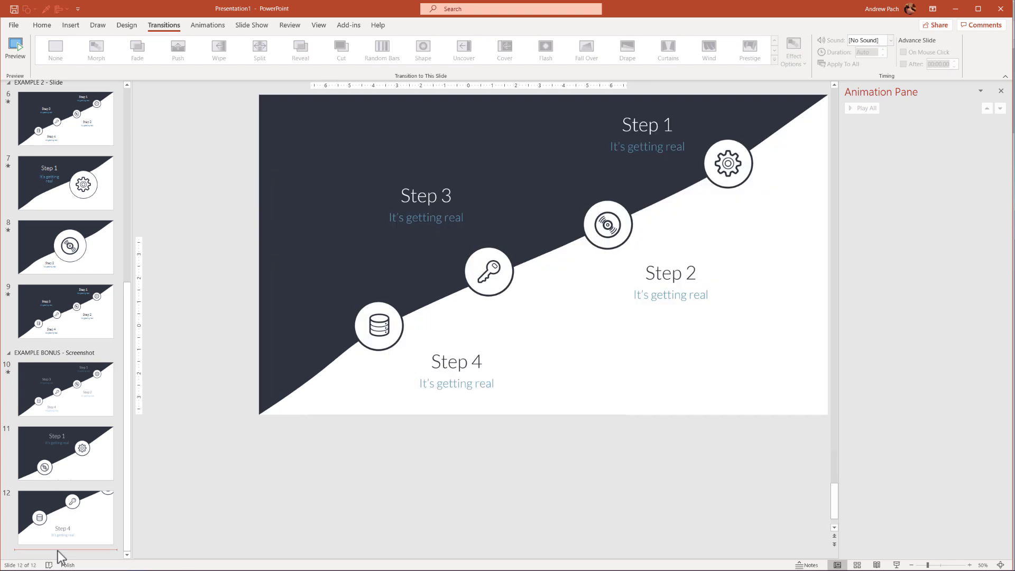
{"action": "left_click", "coordinate": [65, 342], "text": "shift"}
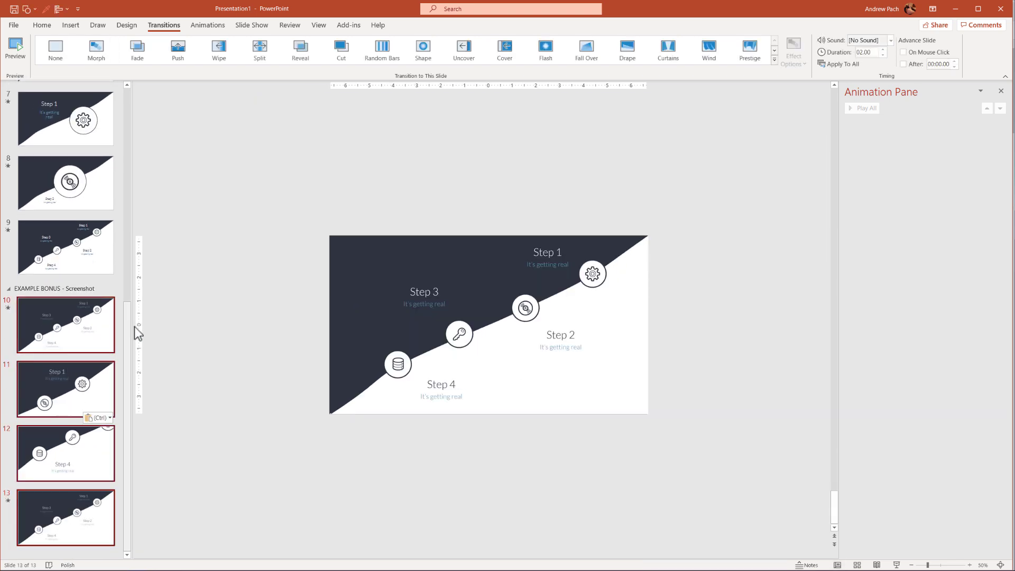
{"action": "left_click", "coordinate": [99, 53]}
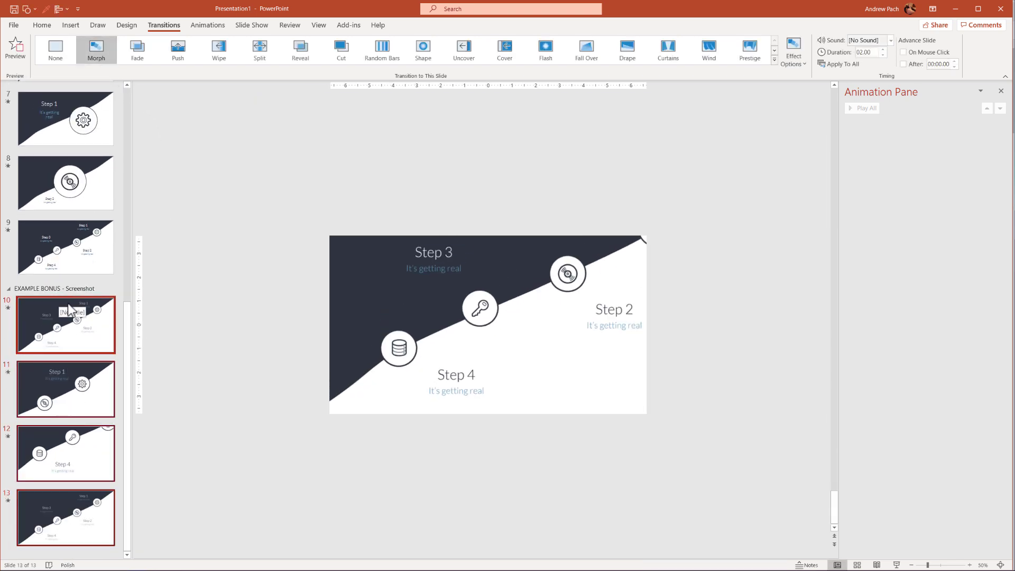
{"action": "left_click", "coordinate": [73, 327]}
{"action": "key", "text": "shift+F5"}
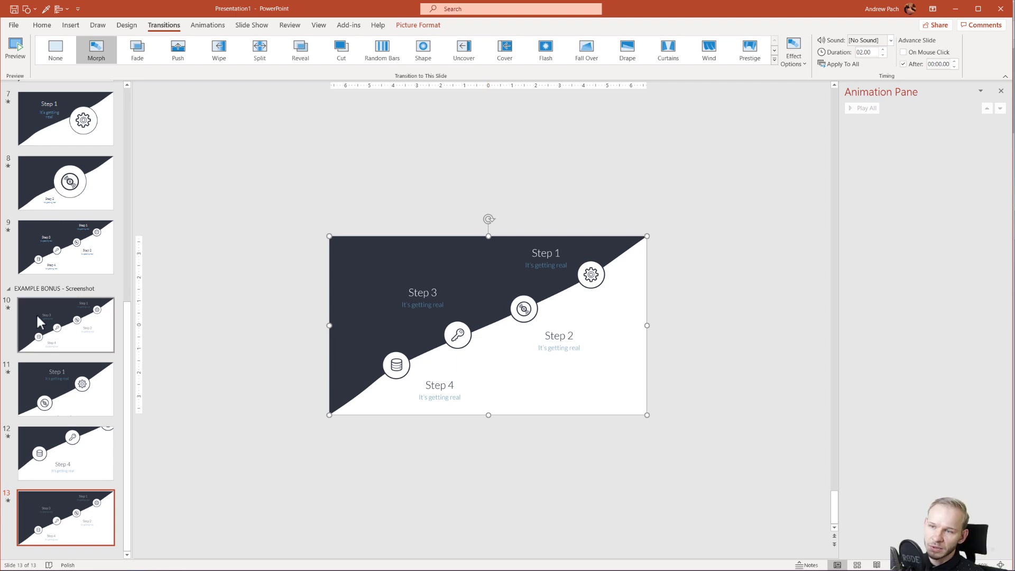
Jump back to slide 1, the five ways to boost your immune system infographic
{"action": "key", "text": "Home"}
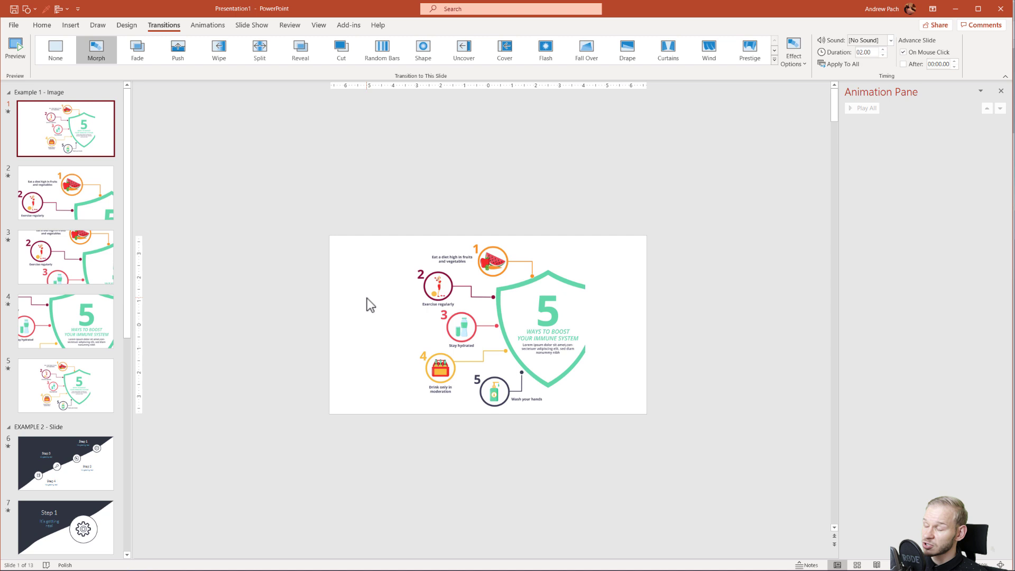